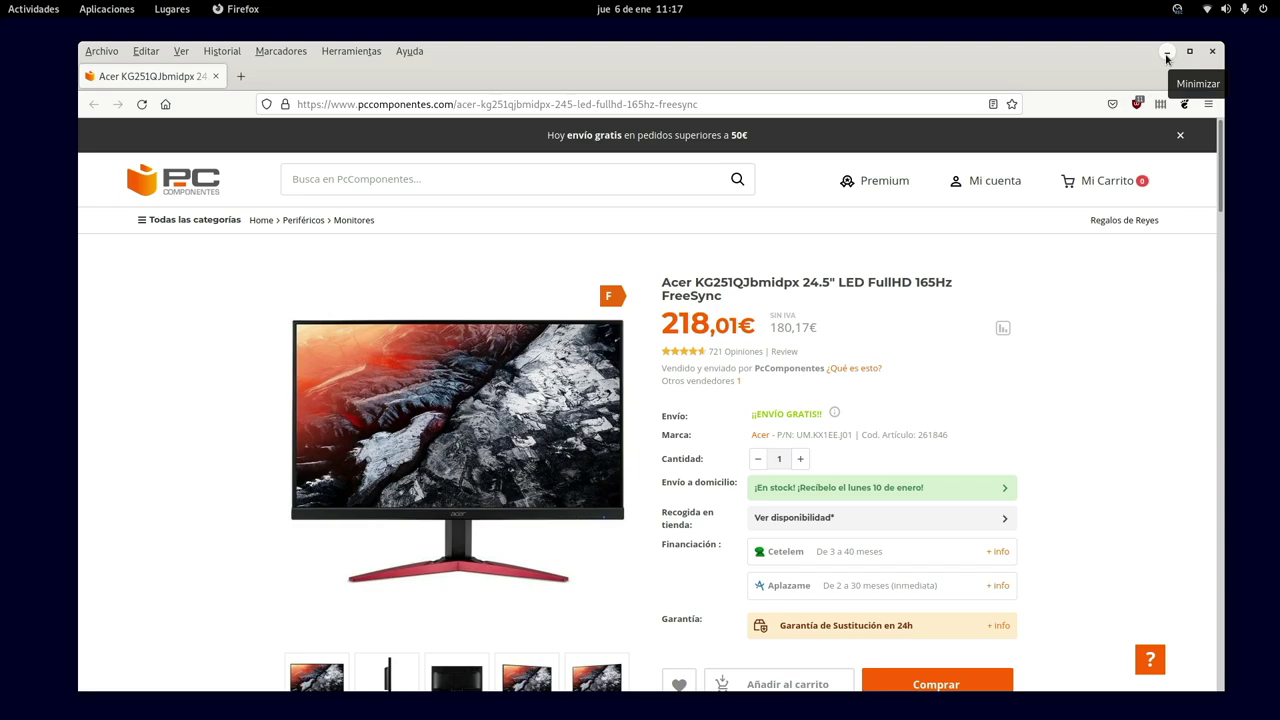
Minimize the browser, open the display settings in the system configuration and maximize the window
{"action": "left_click", "coordinate": [1167, 53]}
{"action": "left_click", "coordinate": [1263, 9]}
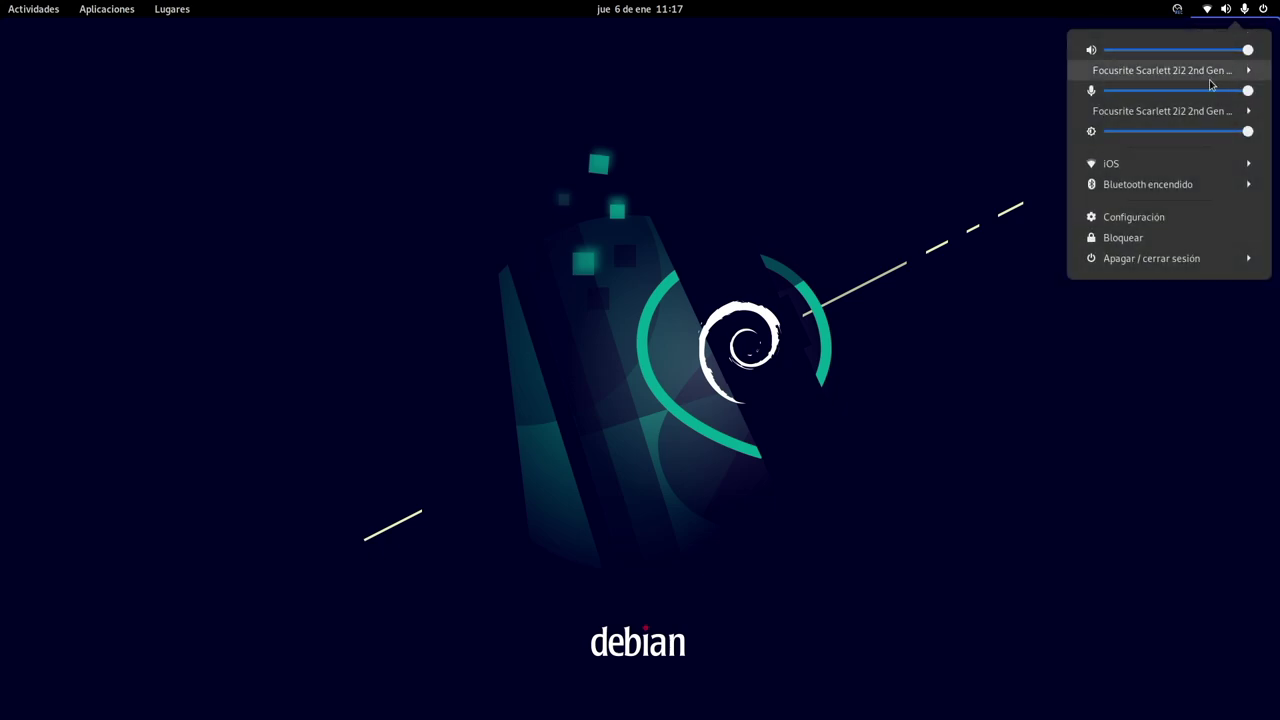
{"action": "left_click", "coordinate": [1136, 218]}
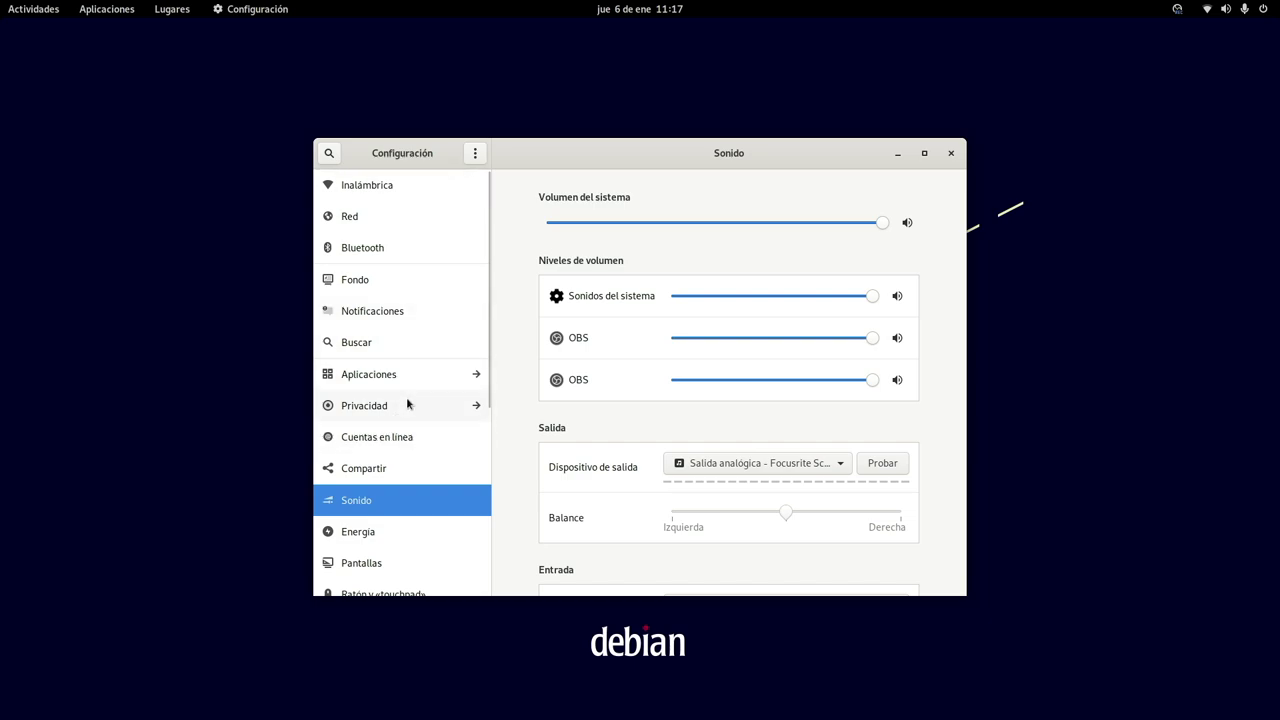
{"action": "scroll", "coordinate": [407, 403], "scroll_direction": "down", "scroll_amount": 1}
{"action": "scroll", "coordinate": [407, 403], "scroll_direction": "down", "scroll_amount": 1}
{"action": "left_click", "coordinate": [378, 470]}
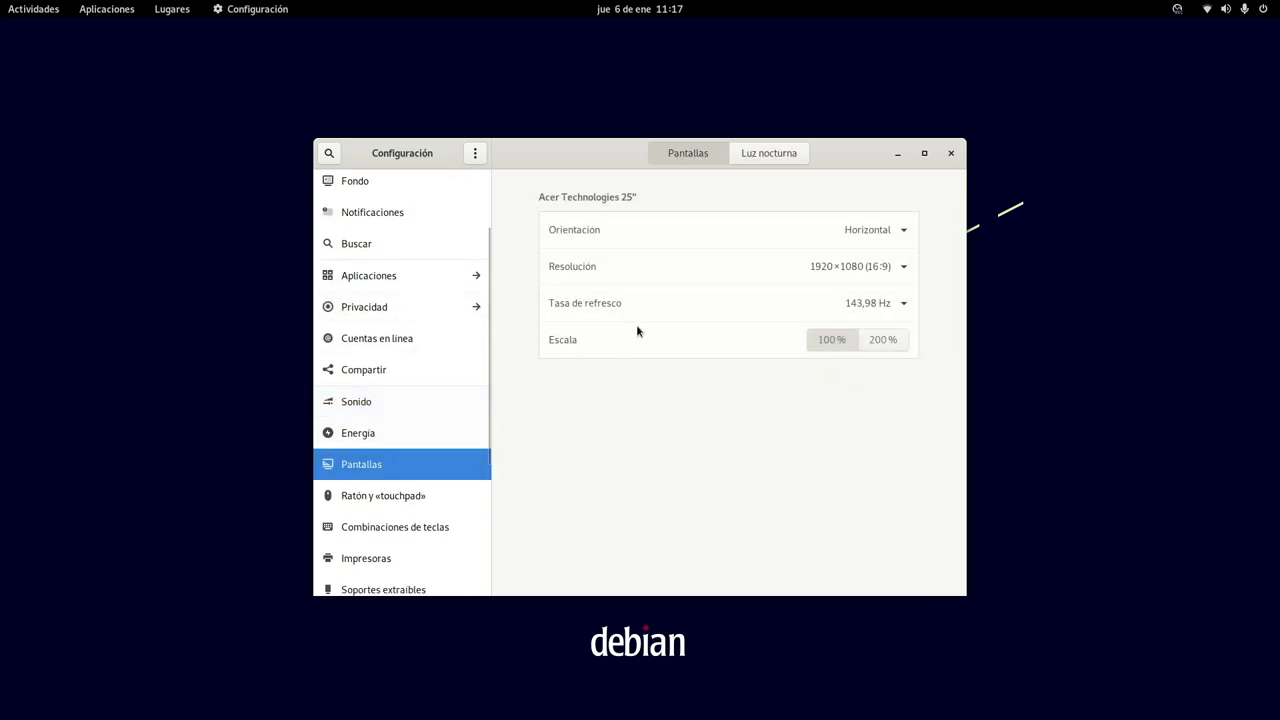
{"action": "left_click", "coordinate": [924, 154]}
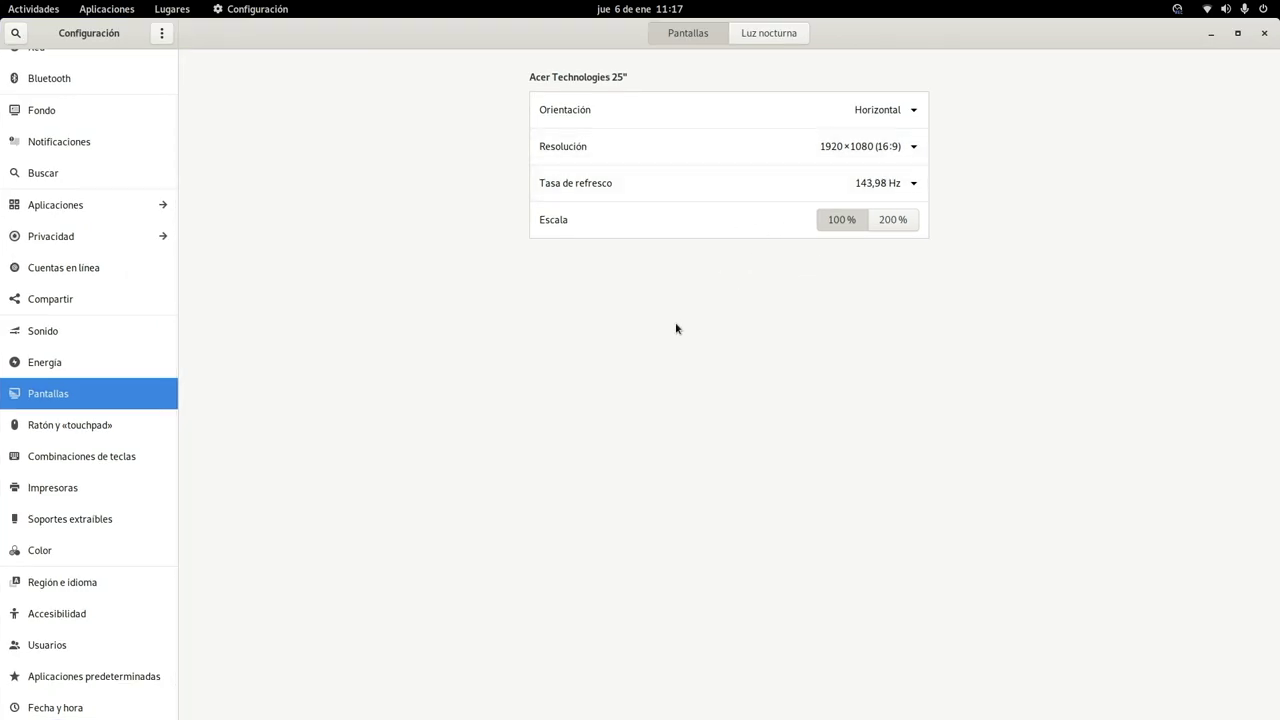
Look at the refresh rates offered for the Acer 25" monitor without changing the setting, and minimize the settings window
{"action": "left_click", "coordinate": [876, 186]}
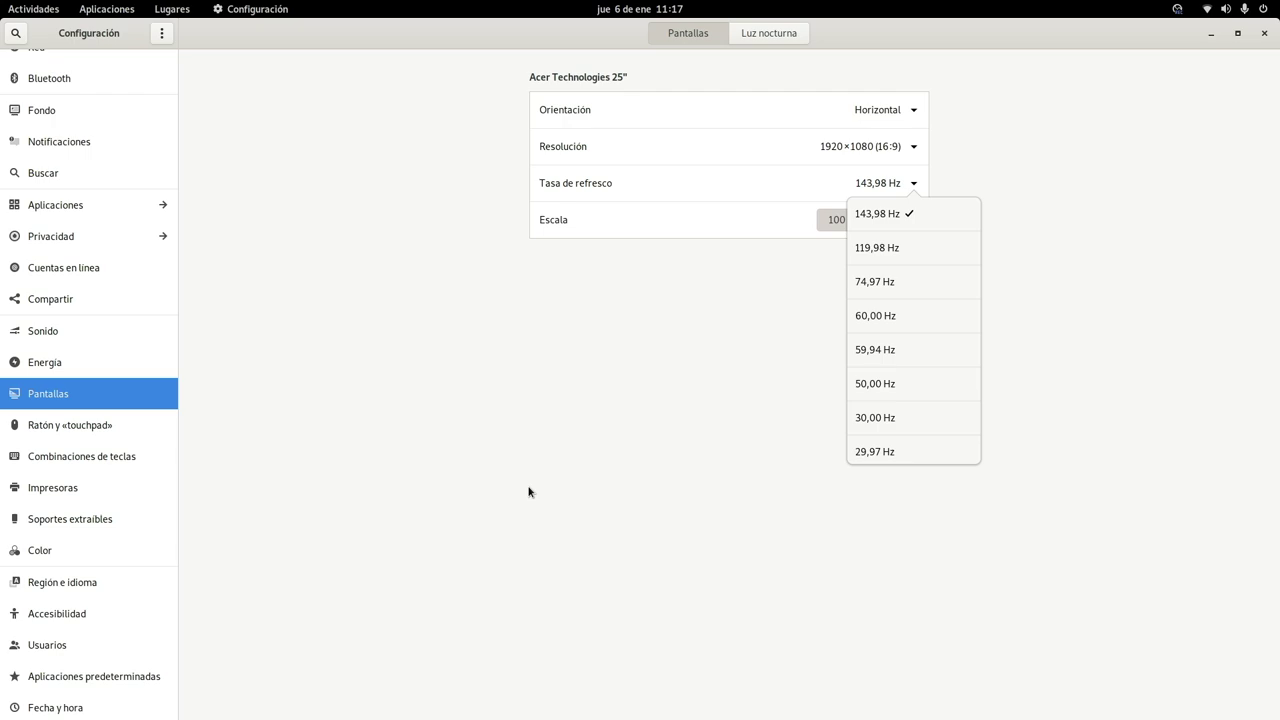
{"action": "left_click", "coordinate": [644, 487]}
{"action": "left_click", "coordinate": [1210, 34]}
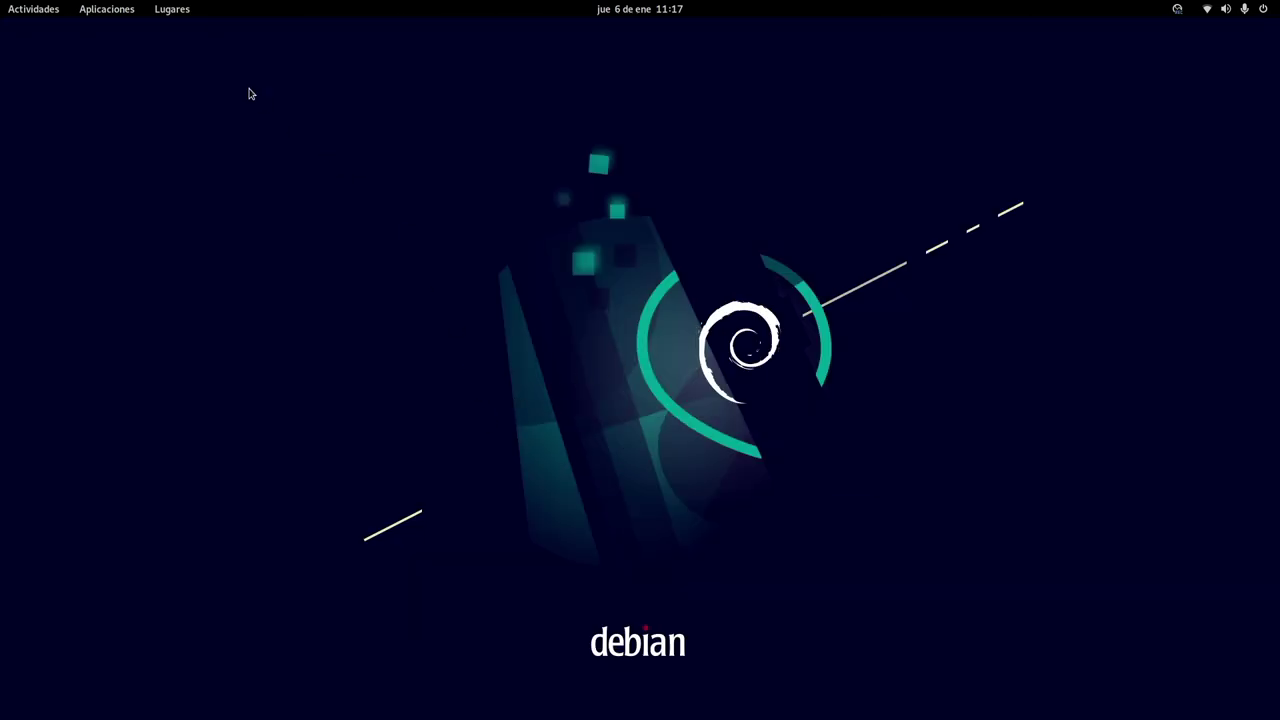
Open an enlarged terminal window and run neofetch to list the system information
{"action": "left_click", "coordinate": [49, 10]}
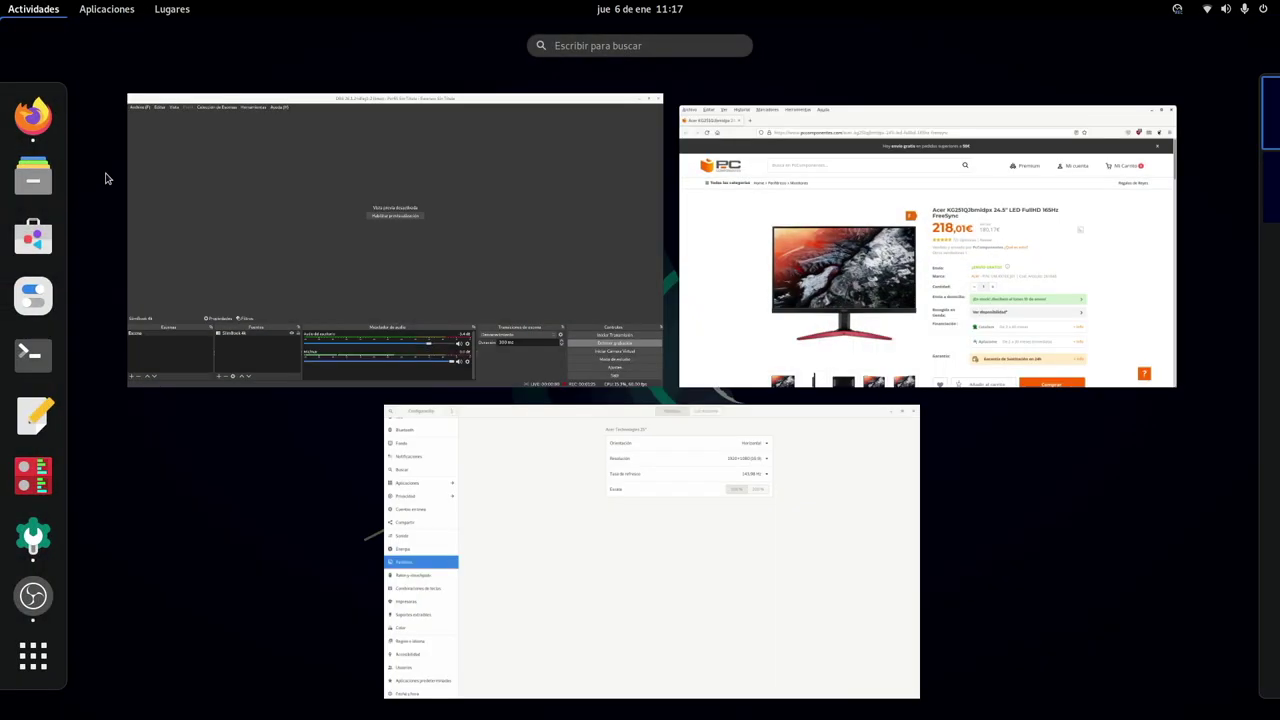
{"action": "left_click", "coordinate": [33, 353]}
{"action": "left_click_drag", "start_coordinate": [631, 363], "coordinate": [1008, 576]}
{"action": "left_click_drag", "start_coordinate": [637, 40], "coordinate": [826, 135]}
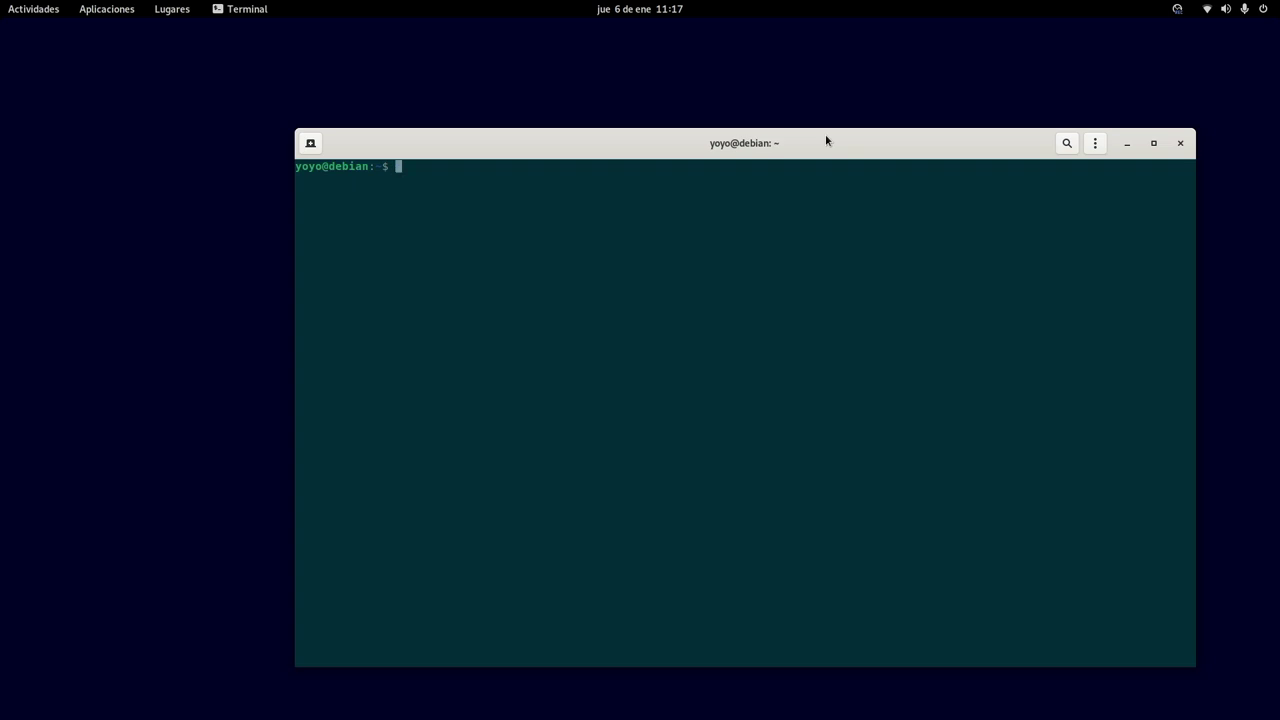
{"action": "type", "text": "neofetch"}
{"action": "key", "text": "Return"}
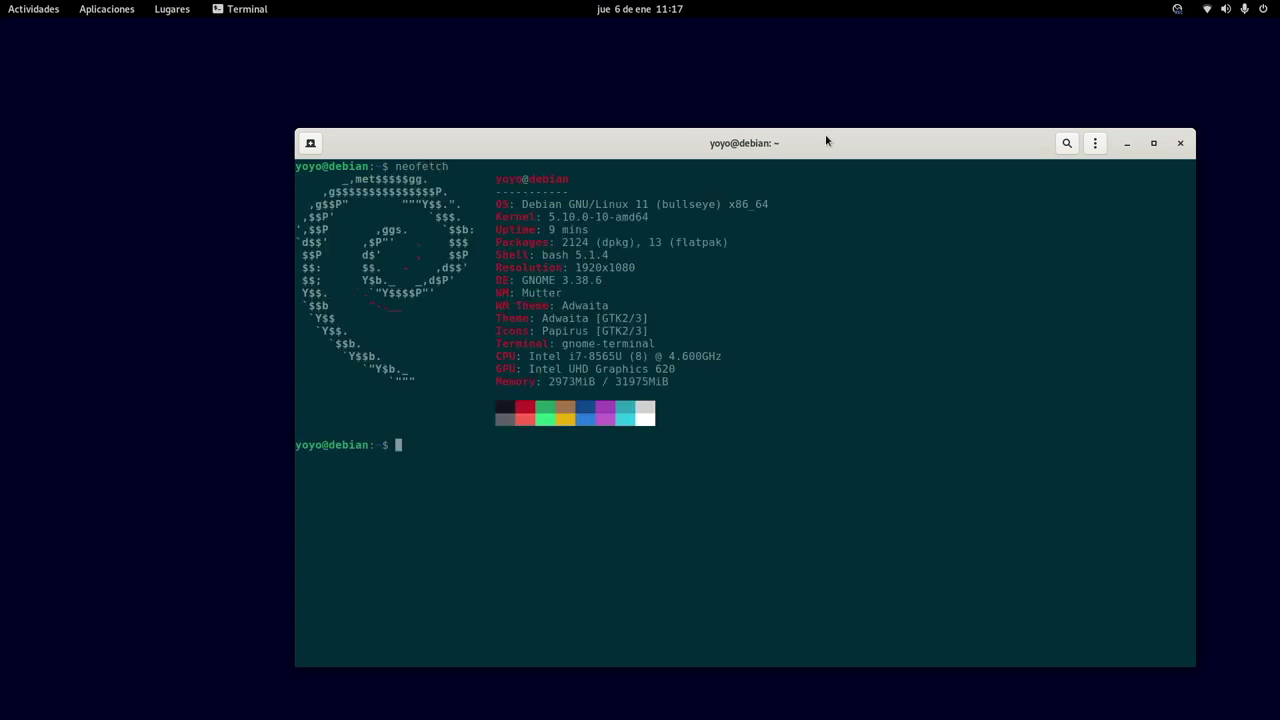
Move and shrink the terminal window, examine the GPU entry in the neofetch output, and minimize the terminal
{"action": "left_click_drag", "start_coordinate": [926, 140], "coordinate": [752, 96]}
{"action": "left_click_drag", "start_coordinate": [1021, 621], "coordinate": [822, 508]}
{"action": "left_click_drag", "start_coordinate": [506, 320], "coordinate": [351, 323]}
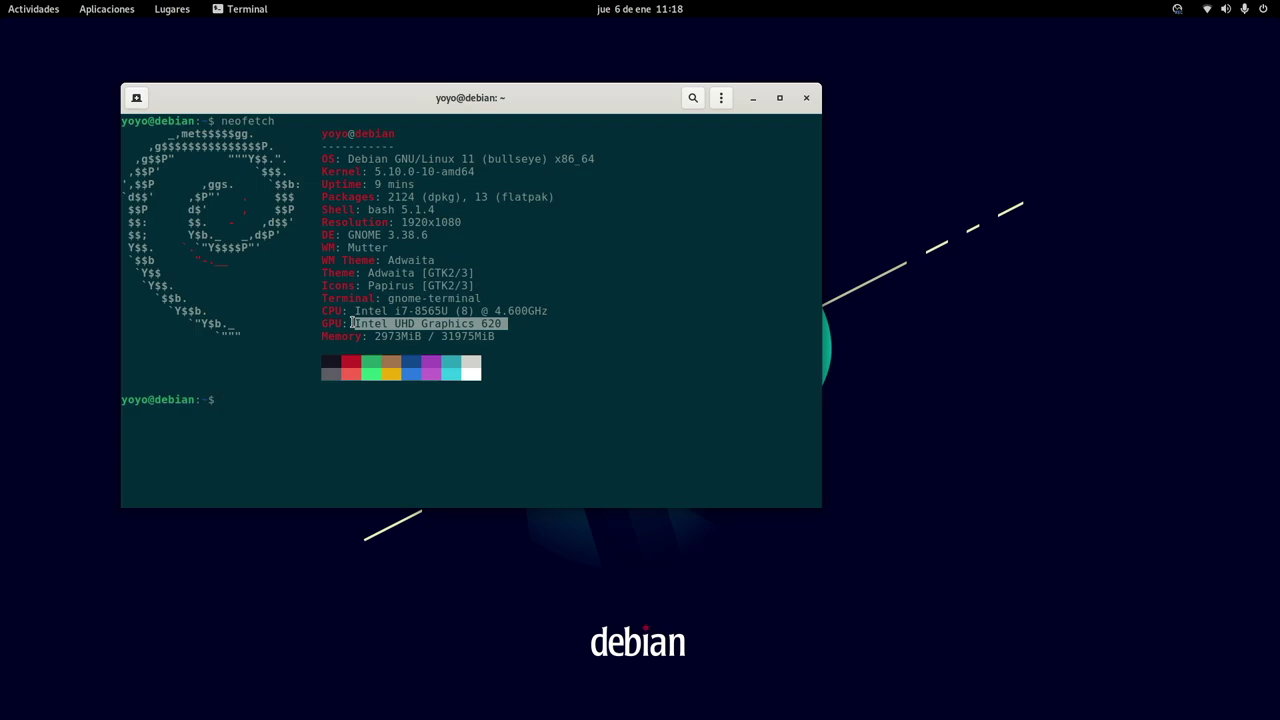
{"action": "left_click", "coordinate": [535, 370]}
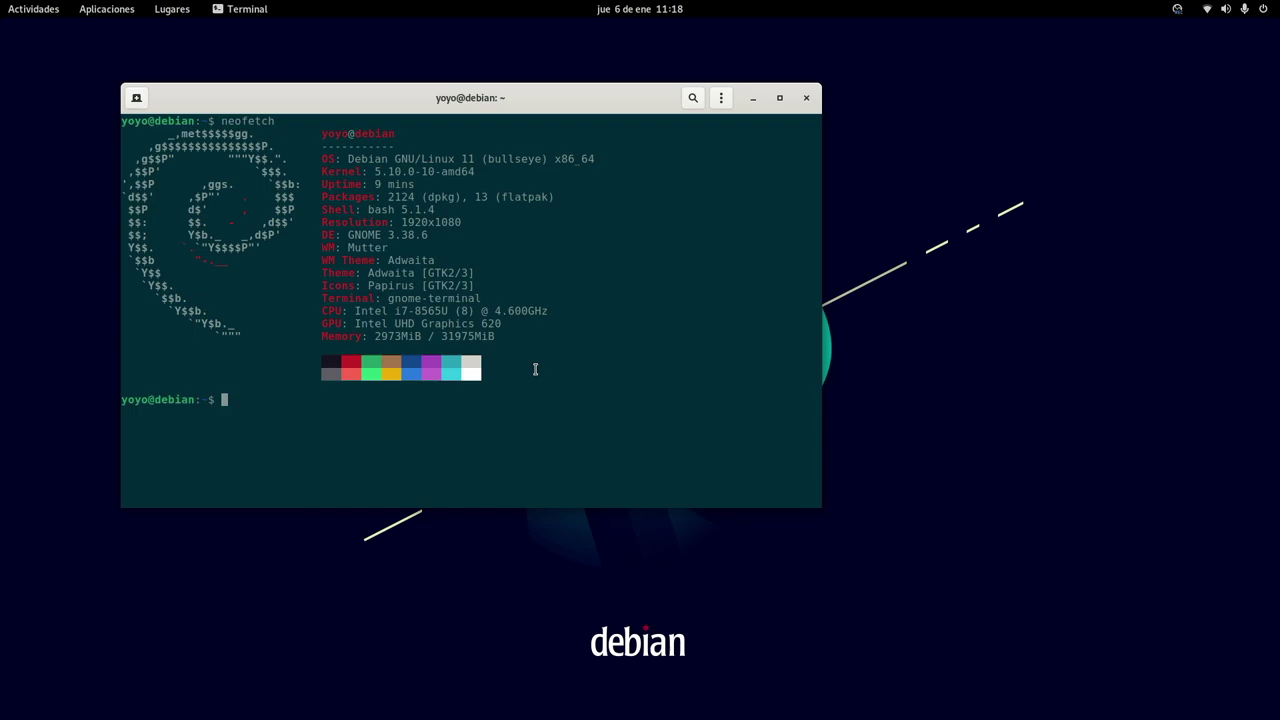
{"action": "left_click", "coordinate": [755, 100]}
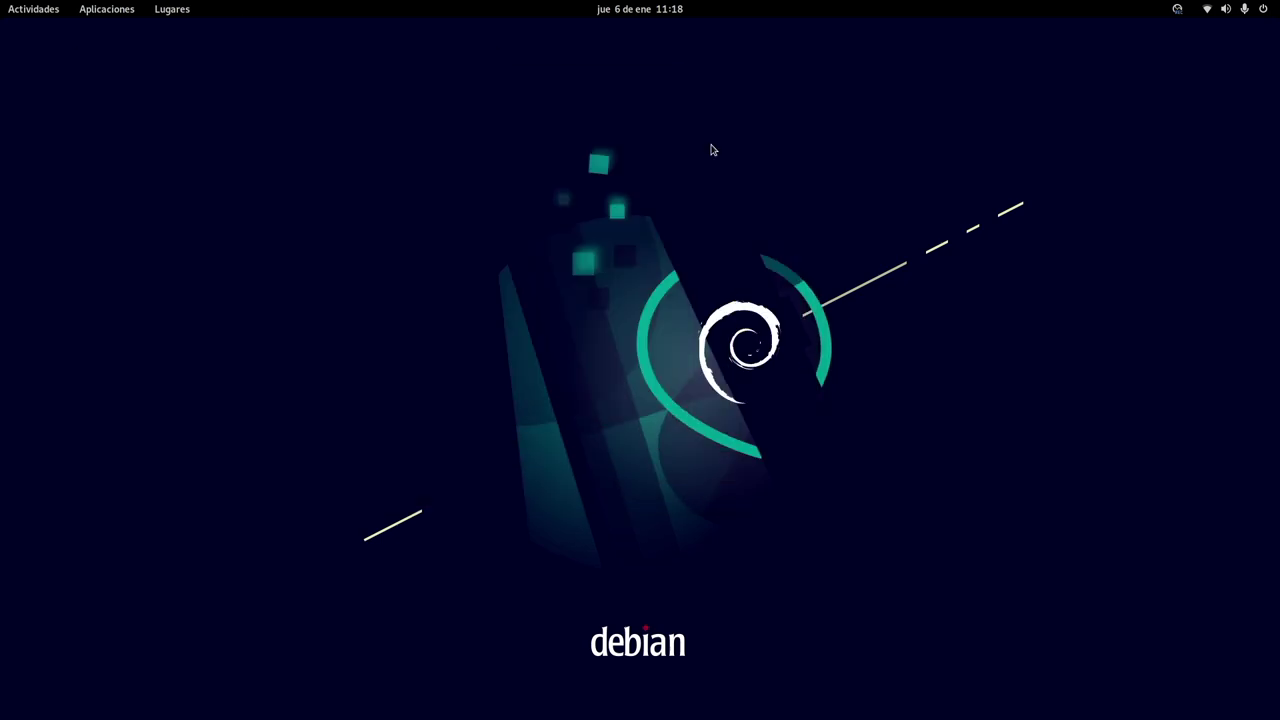
Return to the display settings, review the monitor's available refresh rates again, and minimize the window
{"action": "key", "text": "super"}
{"action": "left_click", "coordinate": [829, 518]}
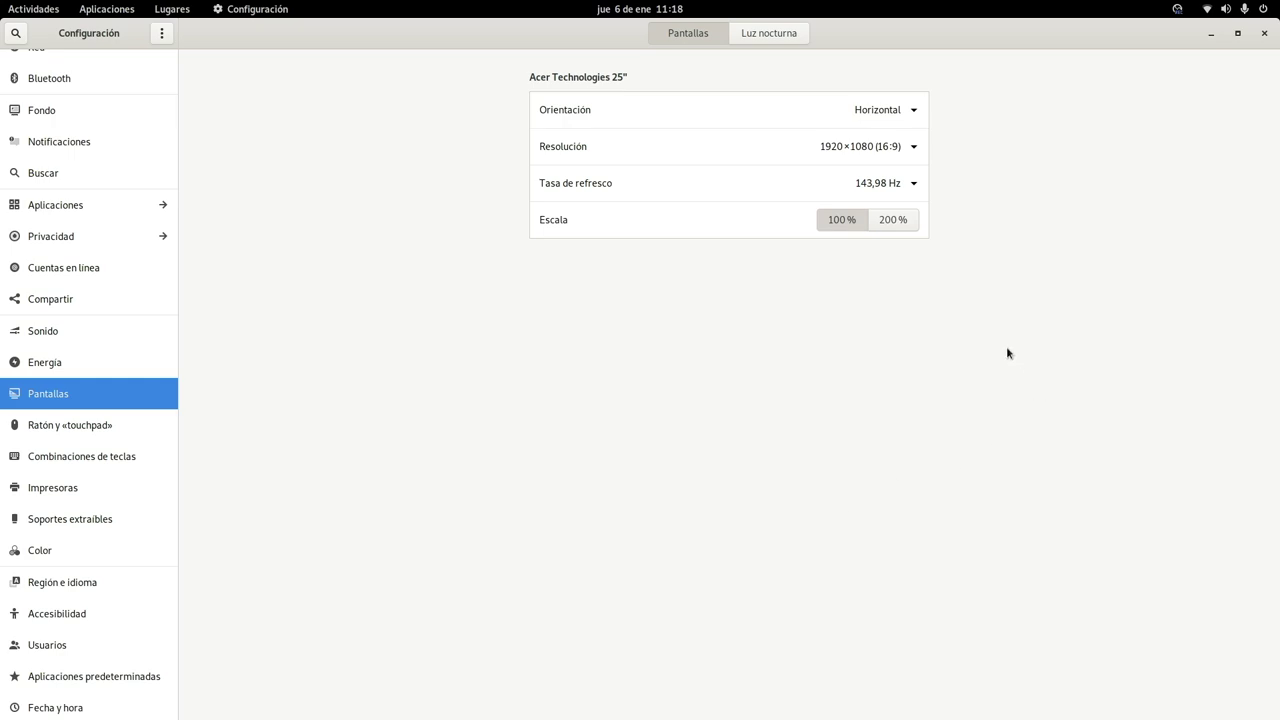
{"action": "left_click", "coordinate": [835, 190]}
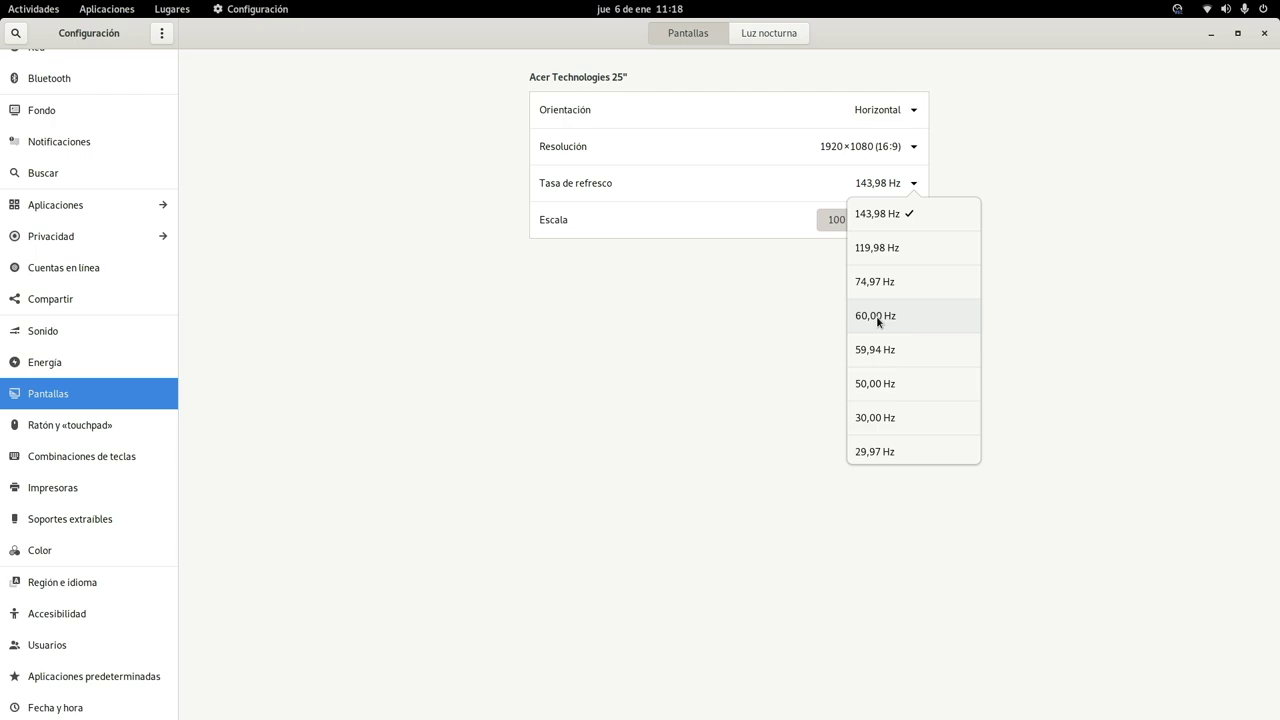
{"action": "left_click", "coordinate": [735, 361]}
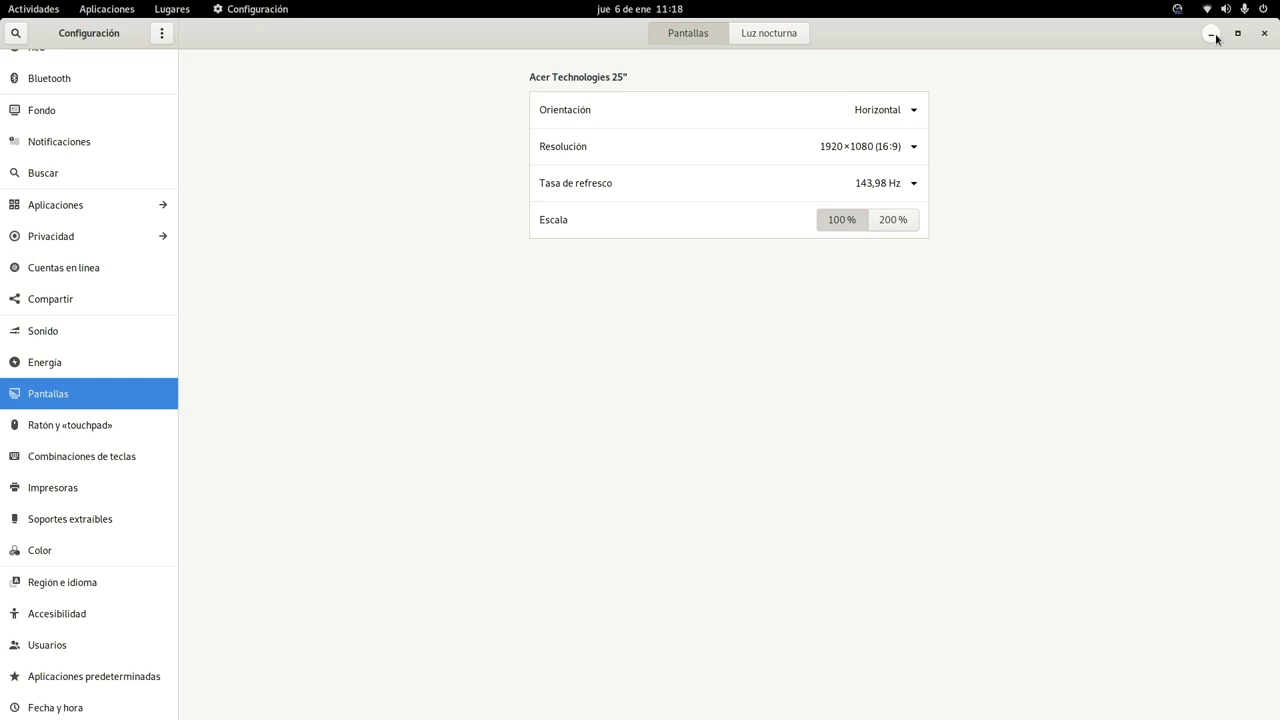
{"action": "left_click", "coordinate": [1211, 34]}
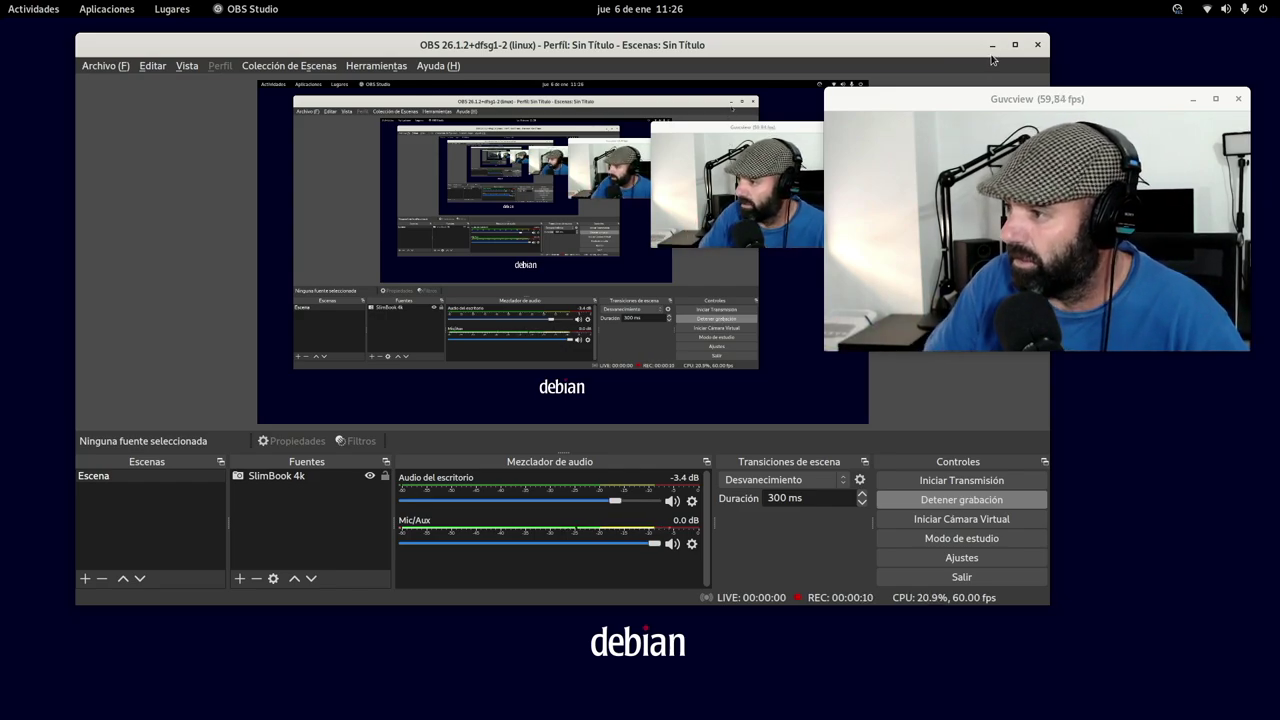
Hide OBS Studio, open Settings at the About page, enlarge the window to examine the hardware and system details, and minimize it
{"action": "key", "text": "super+h"}
{"action": "left_click", "coordinate": [50, 12]}
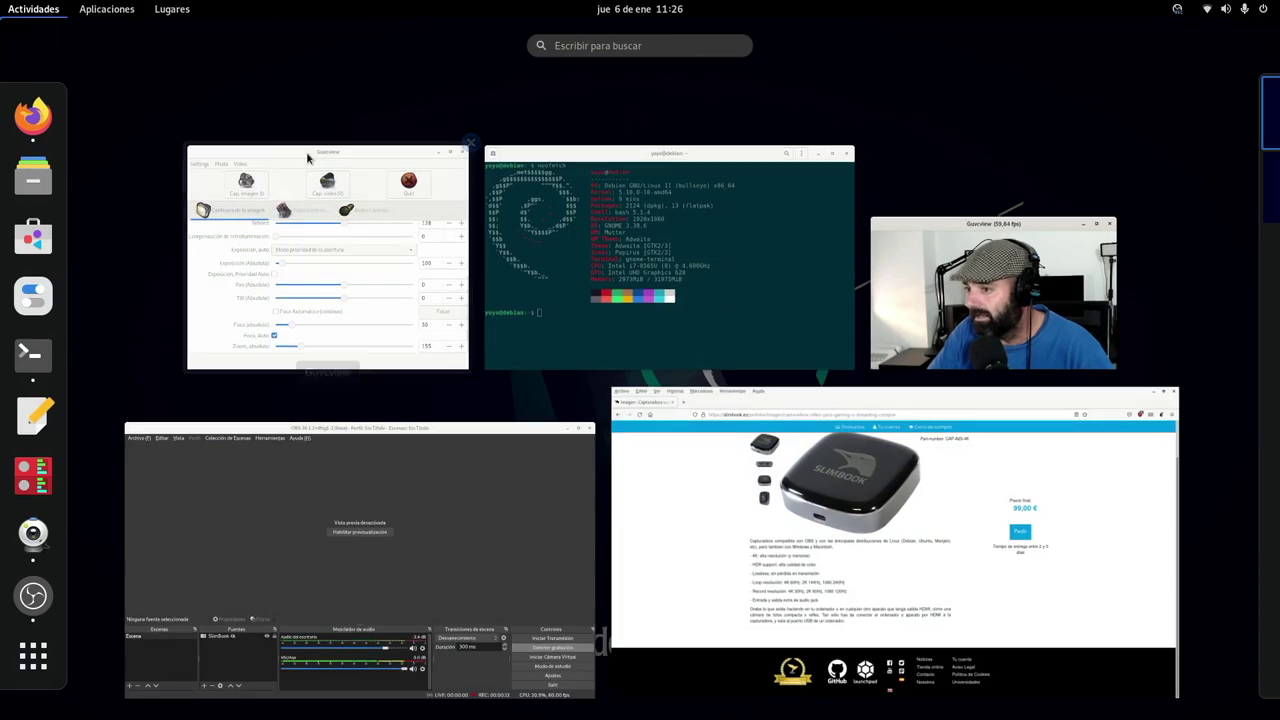
{"action": "left_click", "coordinate": [1258, 12]}
{"action": "left_click", "coordinate": [1134, 217]}
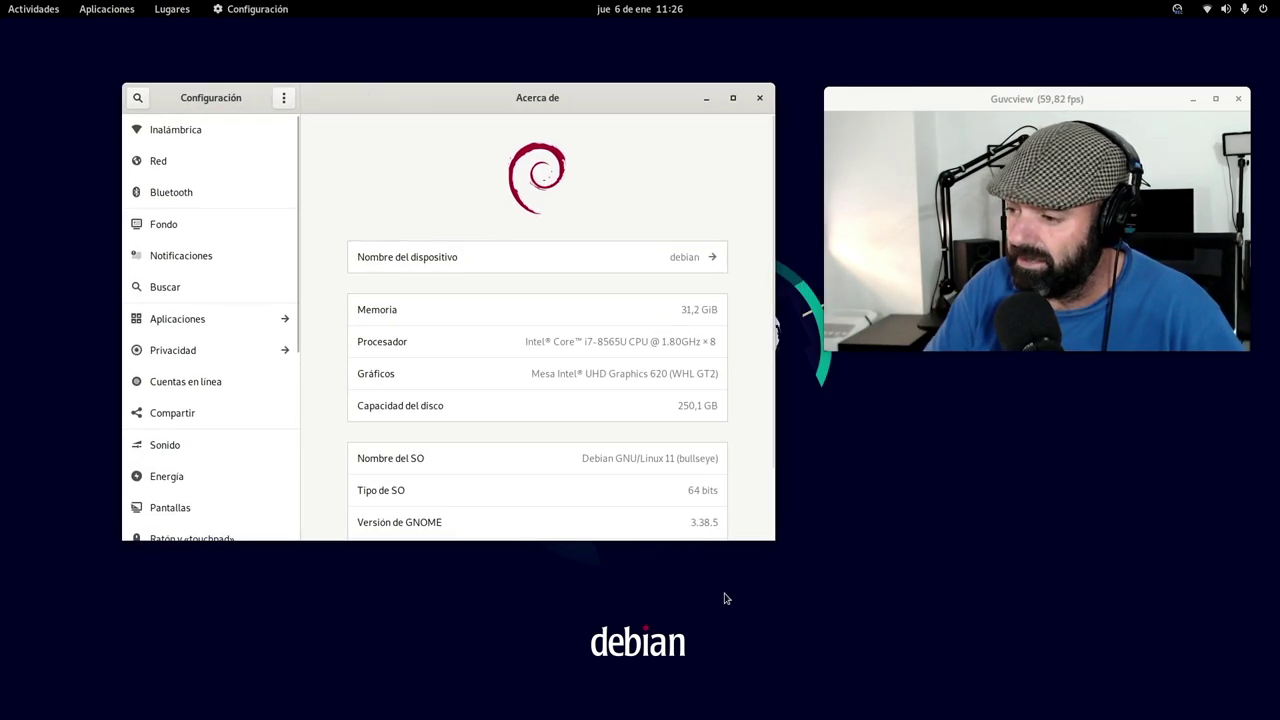
{"action": "left_click_drag", "start_coordinate": [774, 538], "coordinate": [882, 640]}
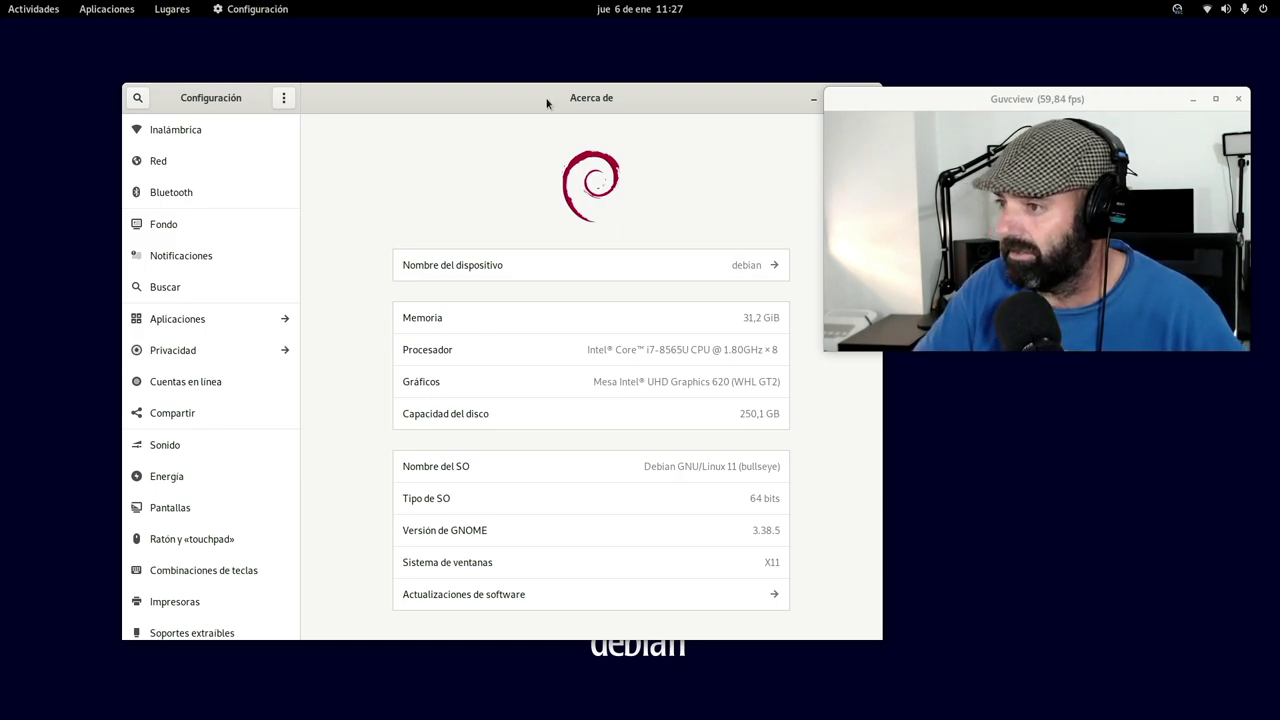
{"action": "left_click_drag", "start_coordinate": [548, 98], "coordinate": [536, 88]}
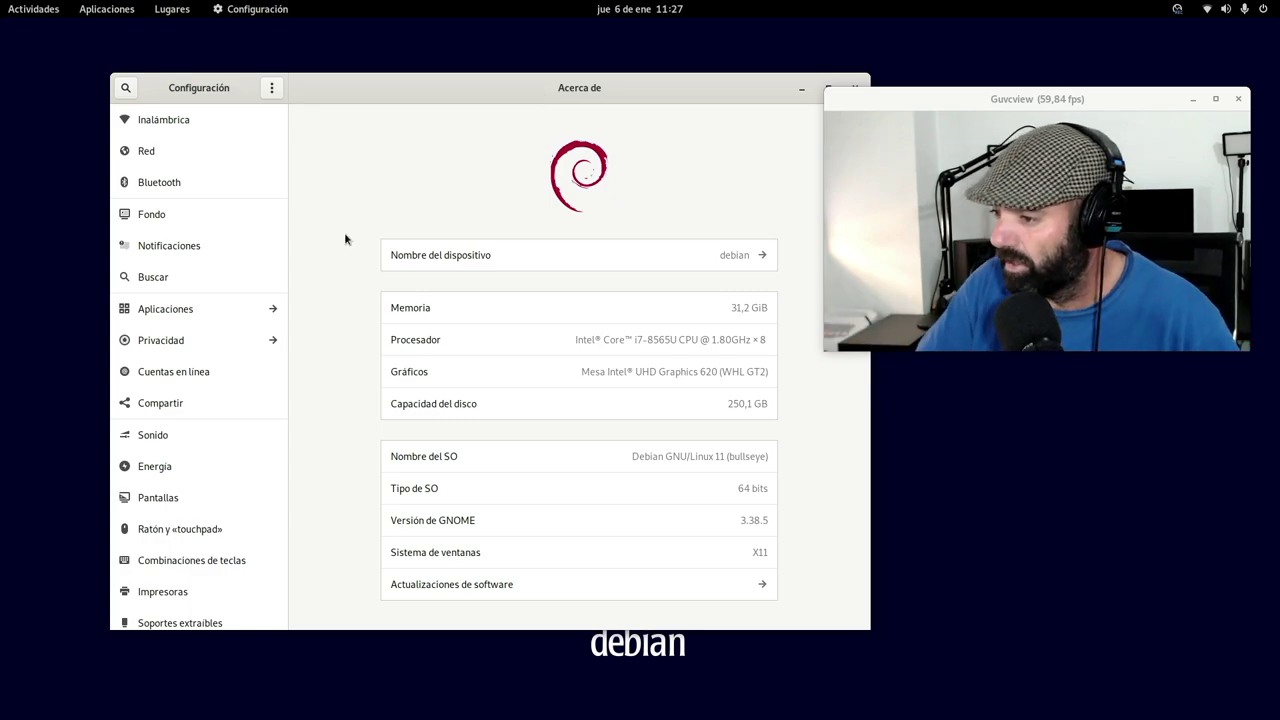
{"action": "left_click", "coordinate": [801, 88]}
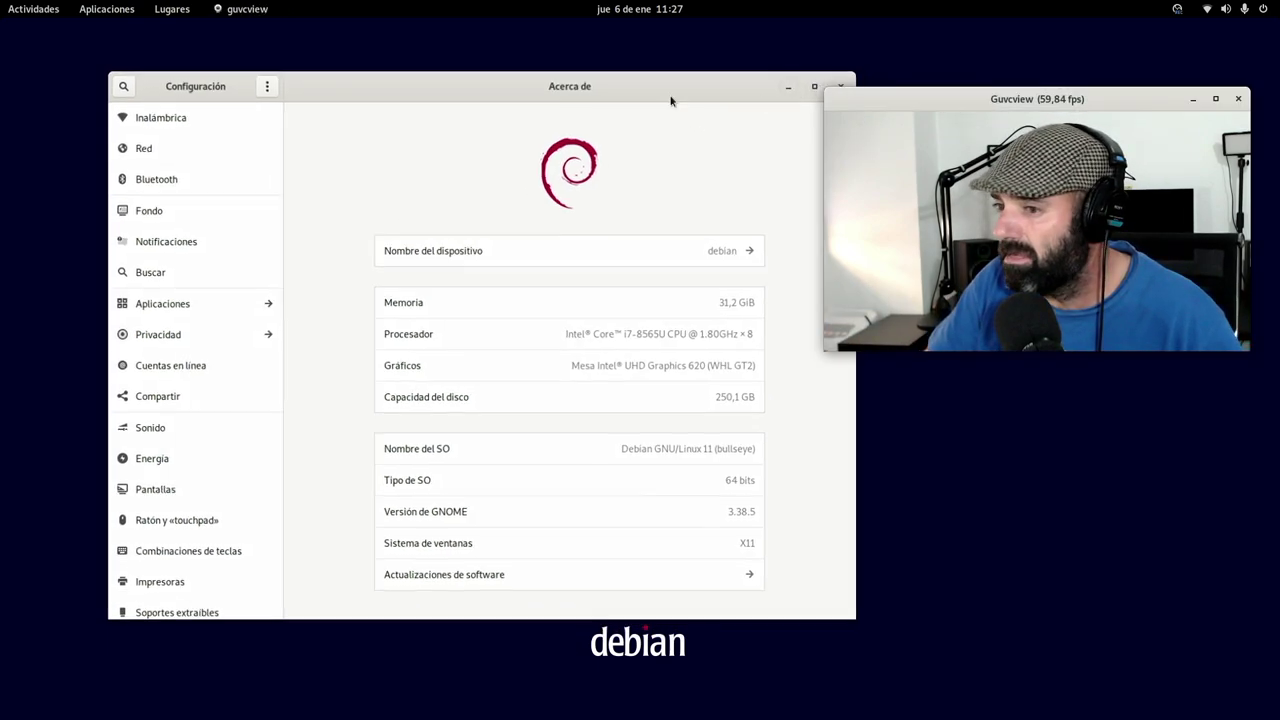
Bring the terminal with the neofetch output back into view to review the system specifications, and minimize it
{"action": "left_click", "coordinate": [38, 8]}
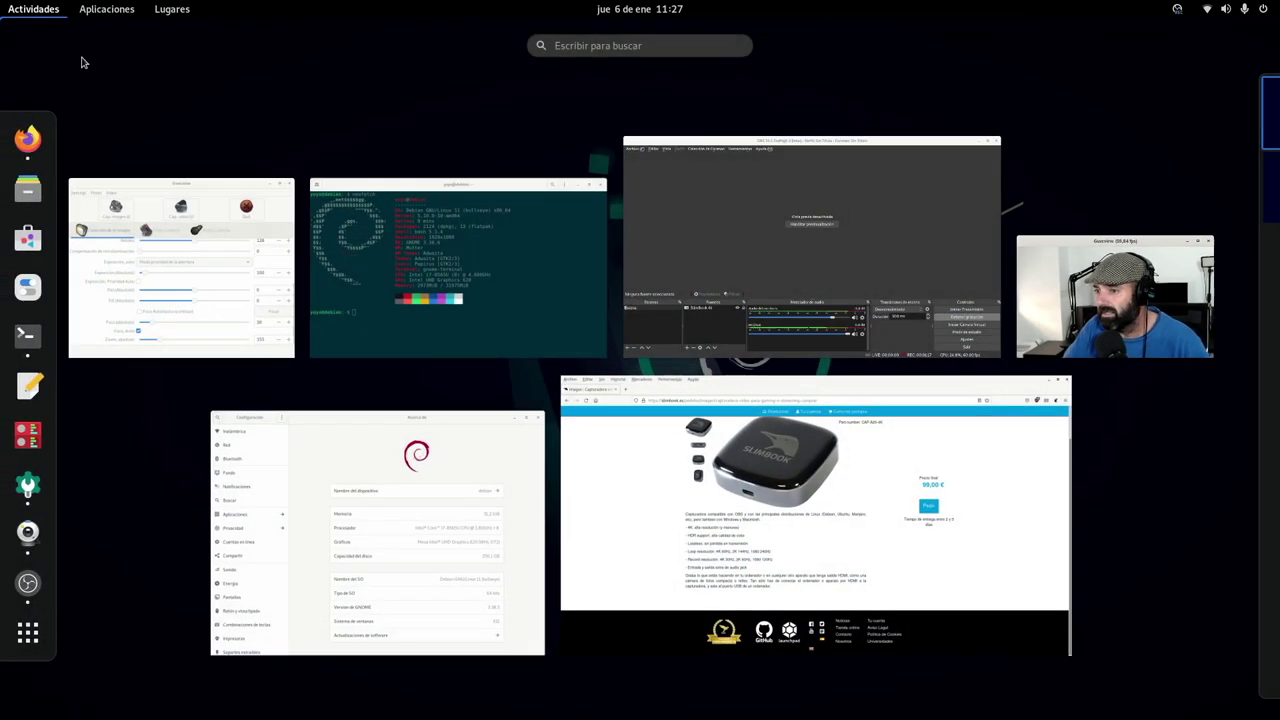
{"action": "left_click", "coordinate": [425, 237]}
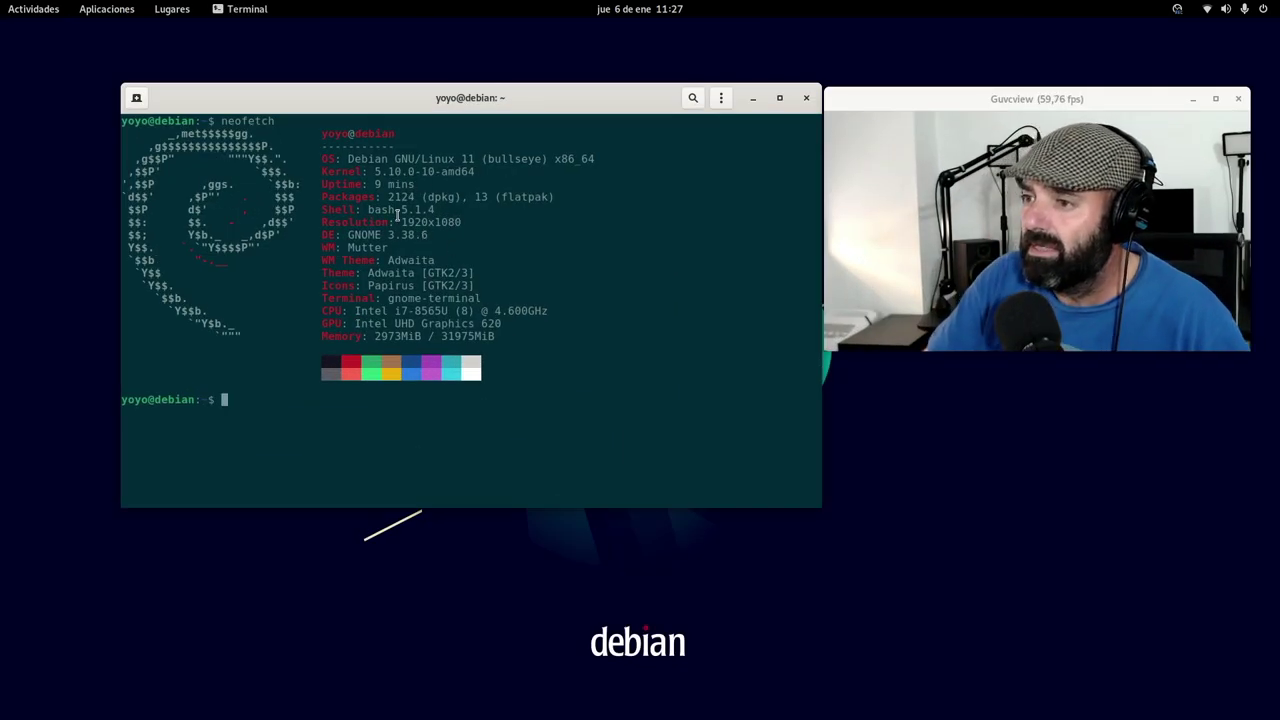
{"action": "left_click", "coordinate": [753, 97]}
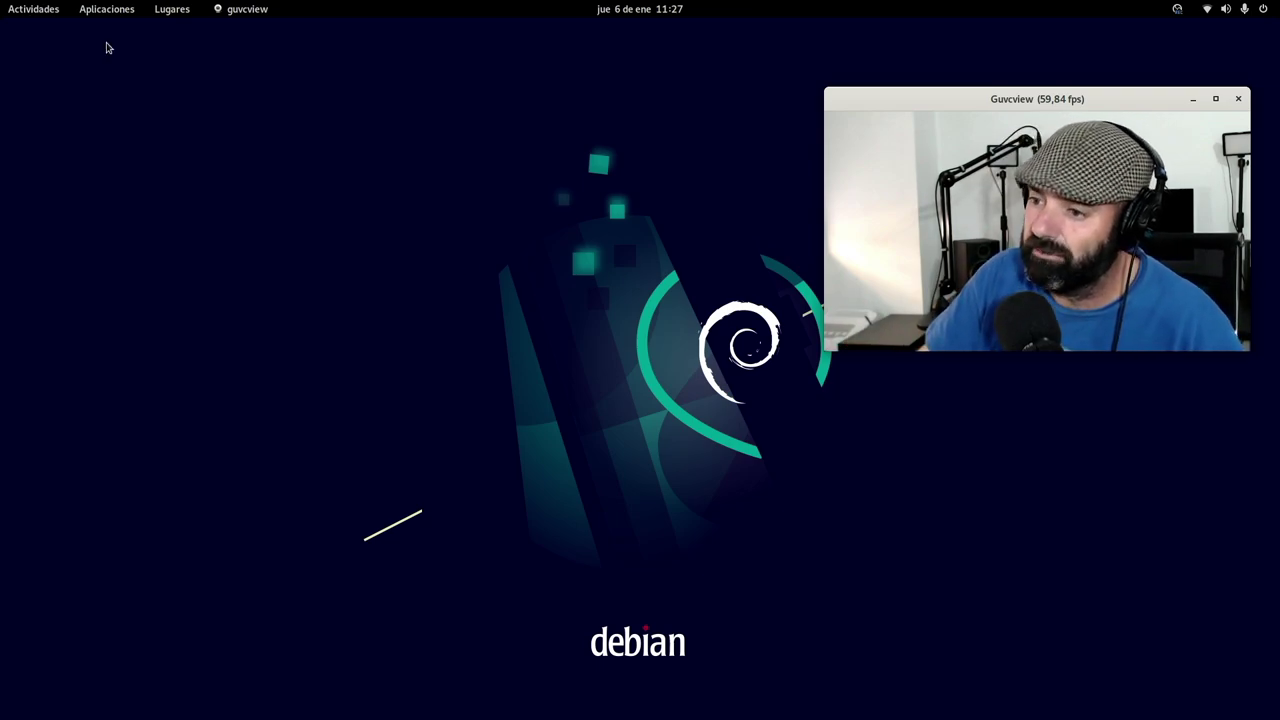
Switch to OBS Studio and review the source types that can be added to the scene
{"action": "mouse_move", "coordinate": [1, 1]}
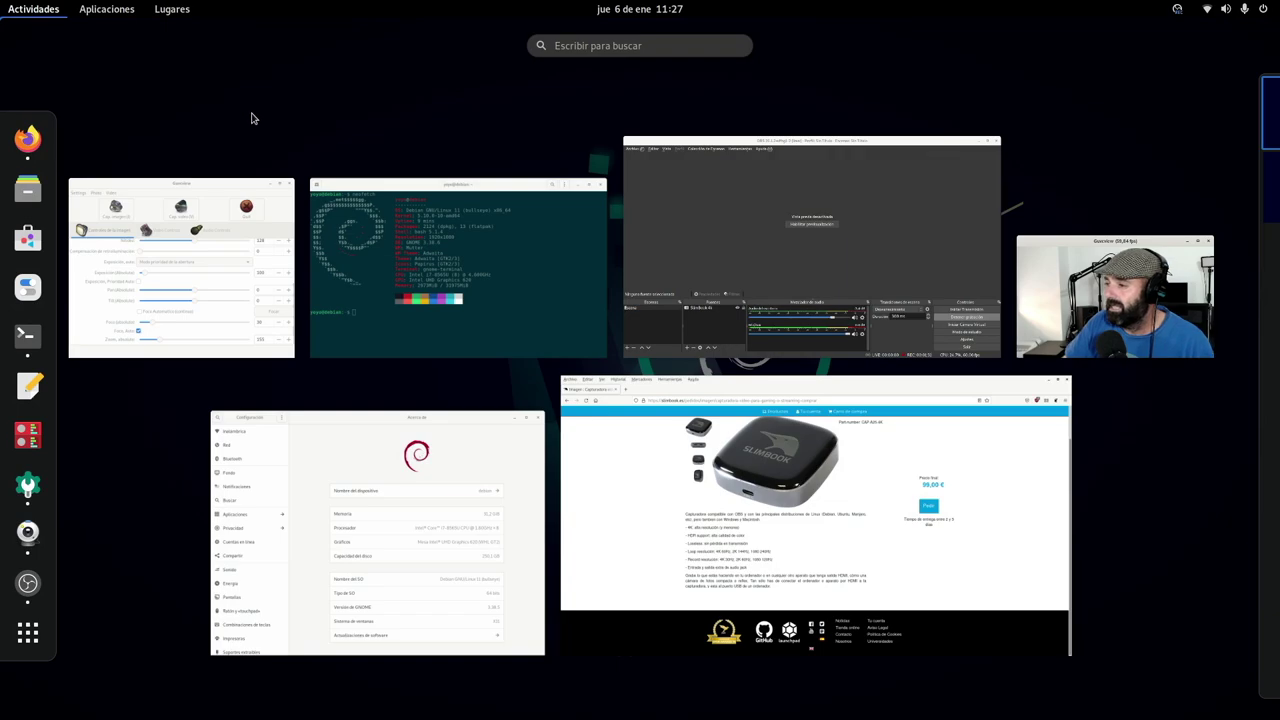
{"action": "left_click", "coordinate": [737, 237]}
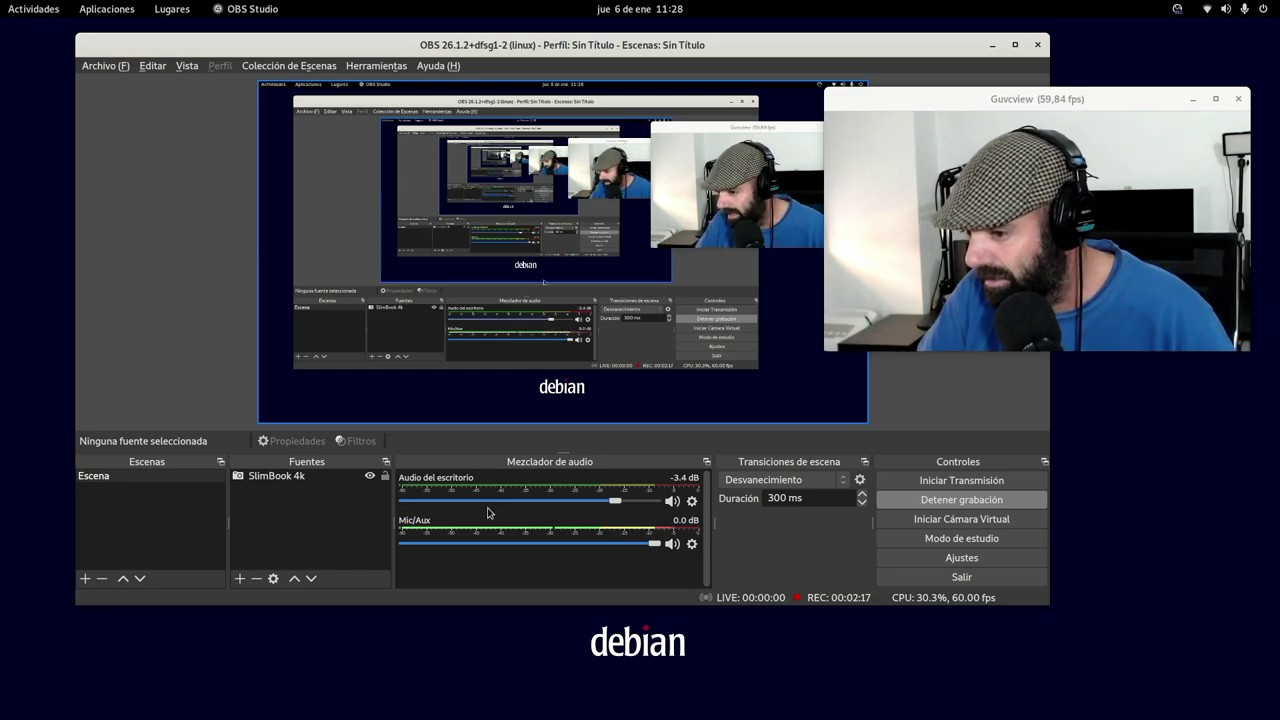
{"action": "left_click", "coordinate": [239, 579]}
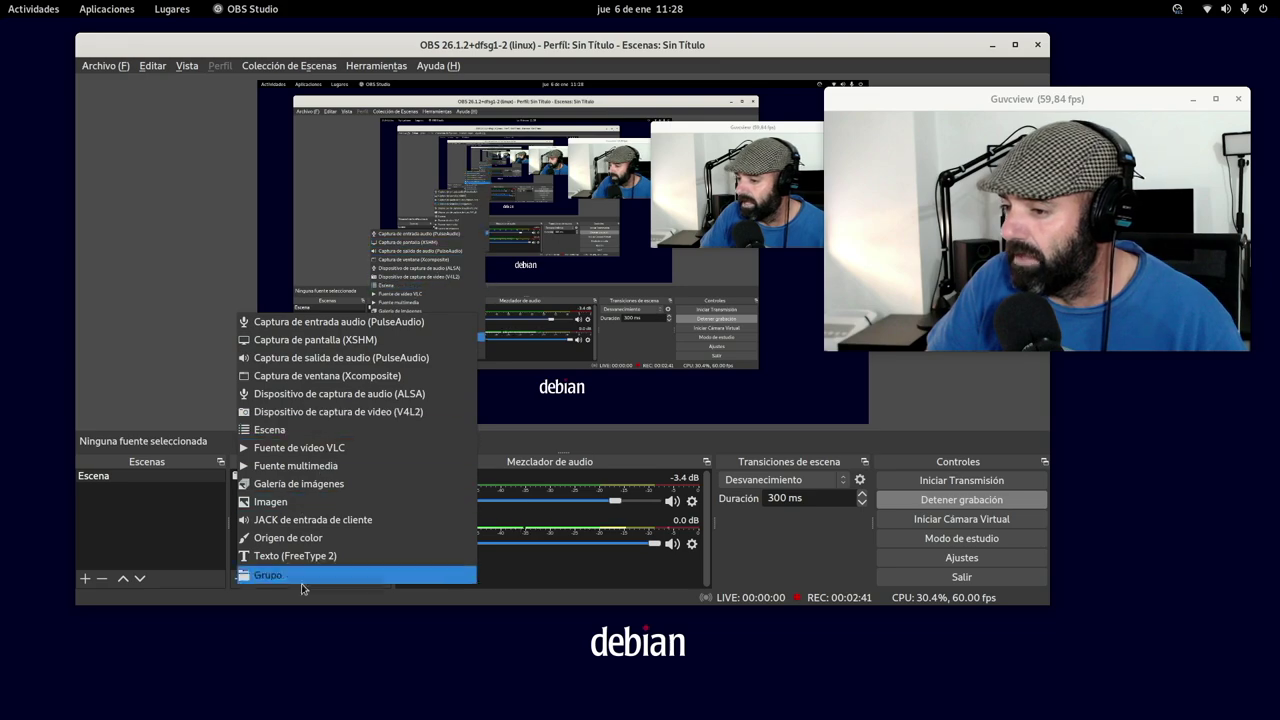
{"action": "left_click", "coordinate": [520, 592]}
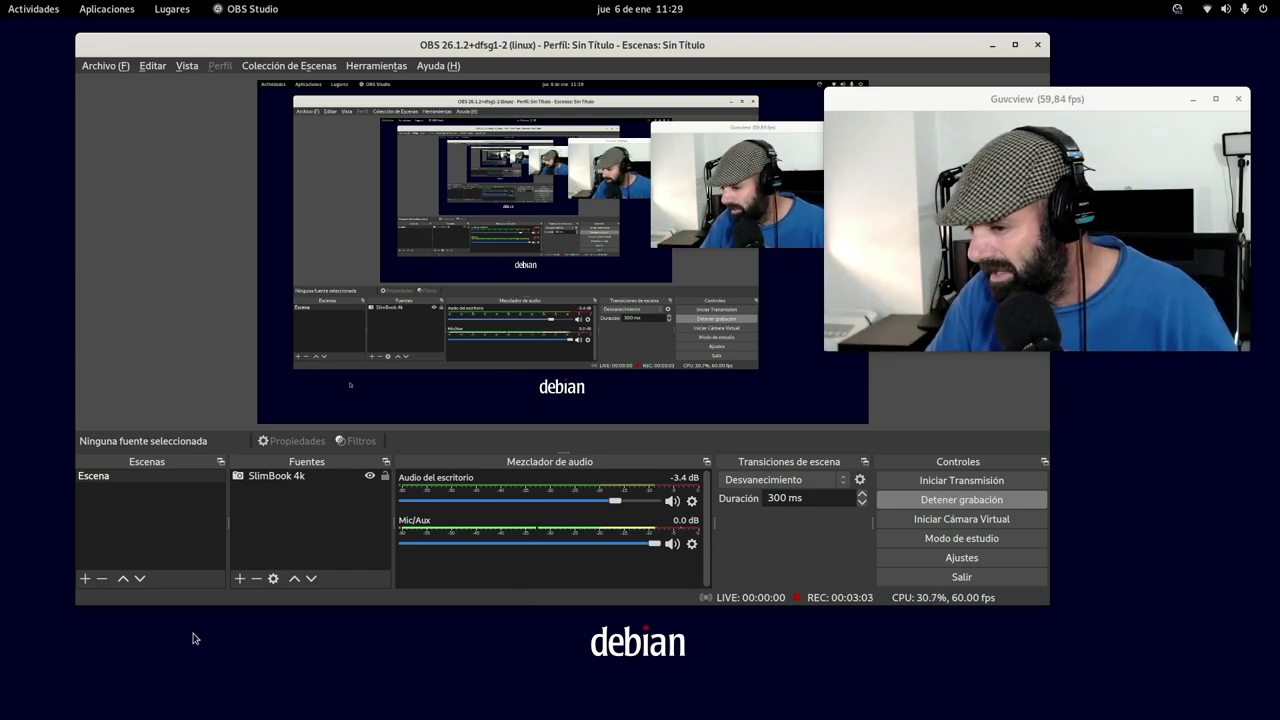
{"action": "left_click", "coordinate": [238, 581]}
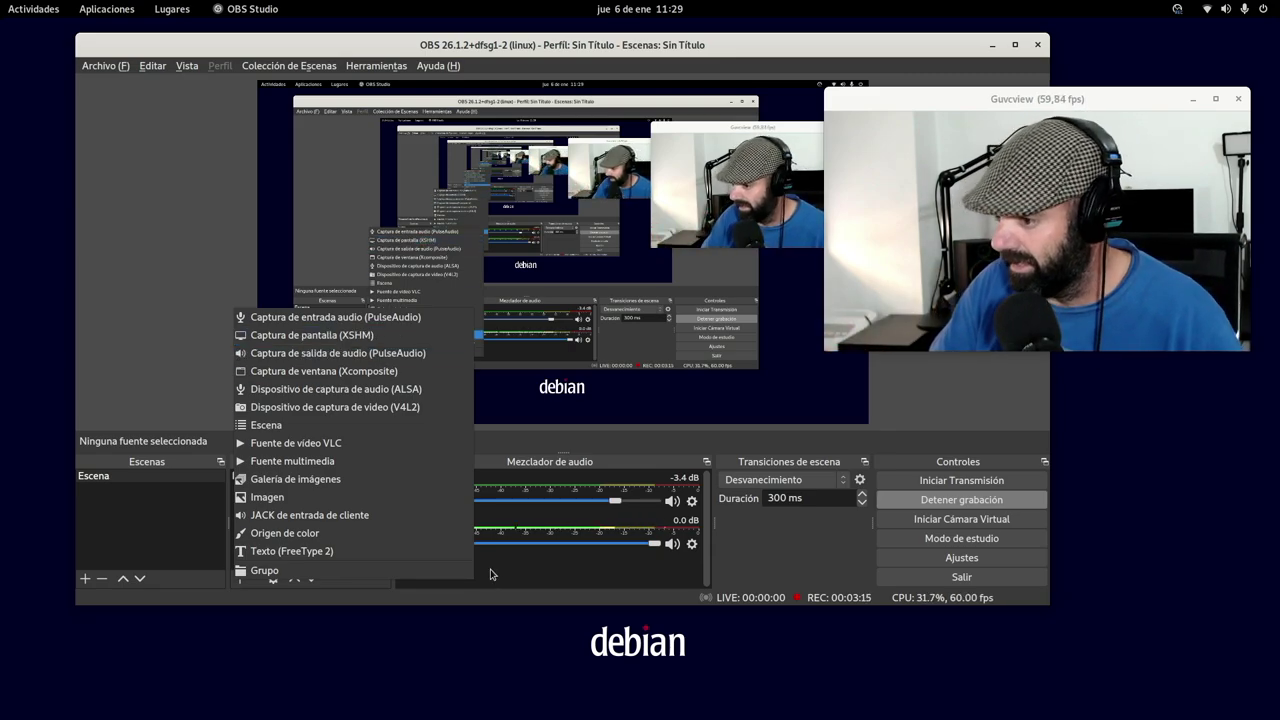
{"action": "left_click", "coordinate": [529, 606]}
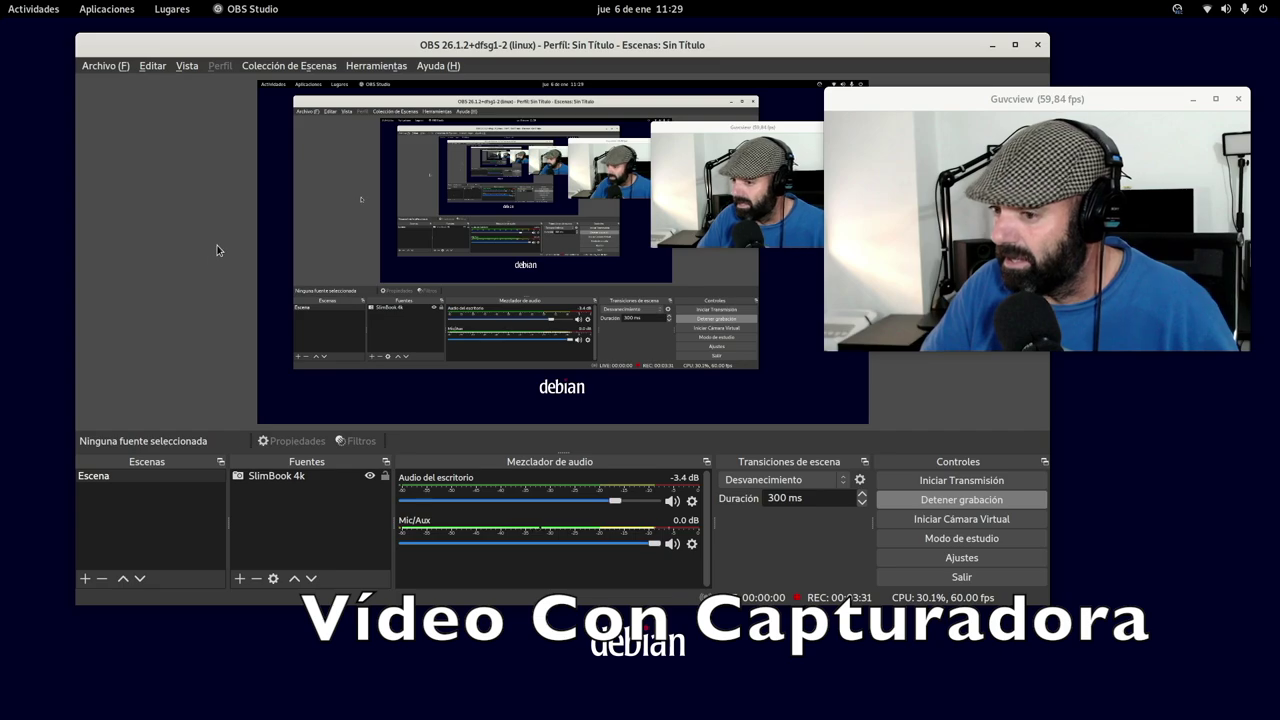
Add a new V4L2 video capture source with the default name, and review the devices available in its properties
{"action": "left_click", "coordinate": [240, 580]}
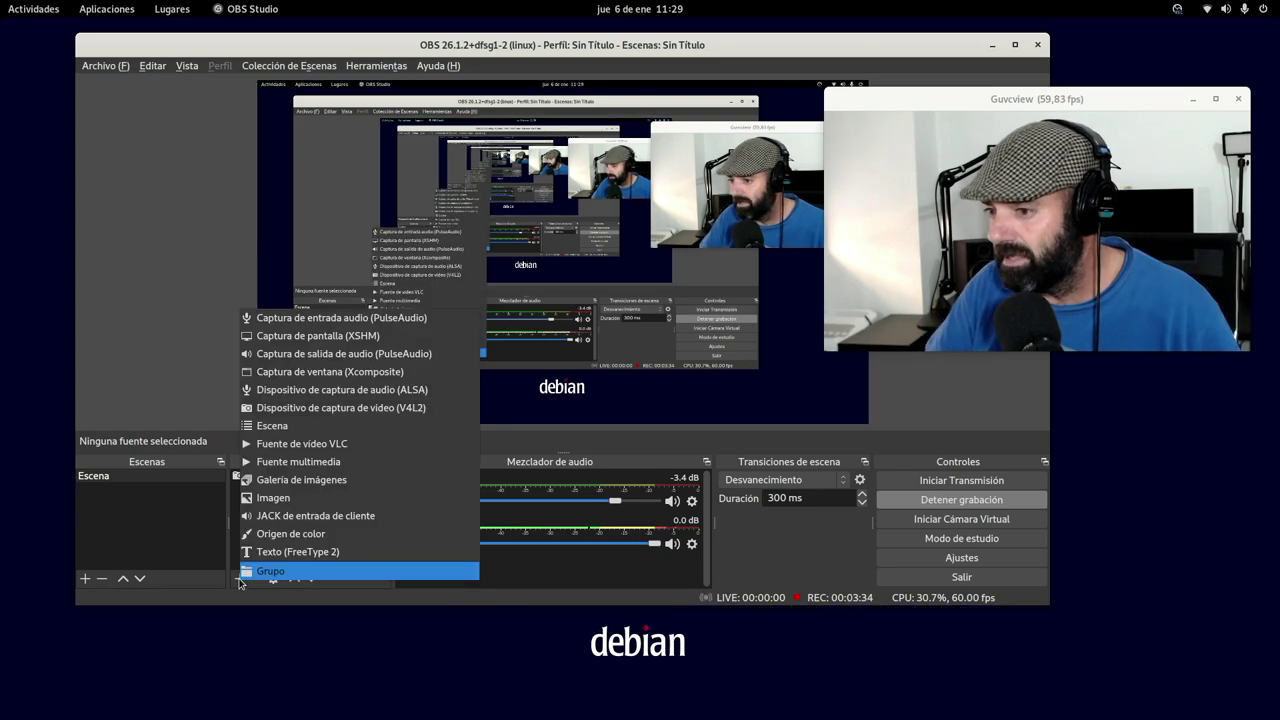
{"action": "left_click", "coordinate": [347, 410]}
{"action": "left_click", "coordinate": [644, 261]}
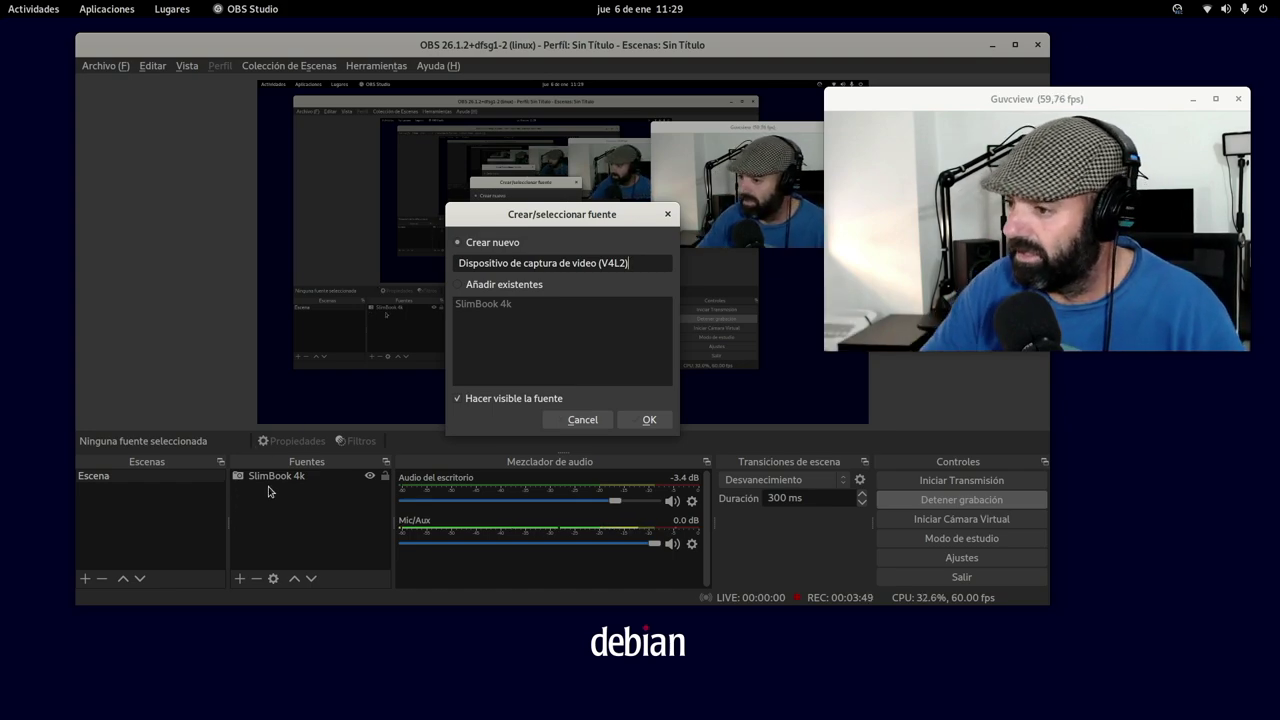
{"action": "left_click", "coordinate": [656, 426]}
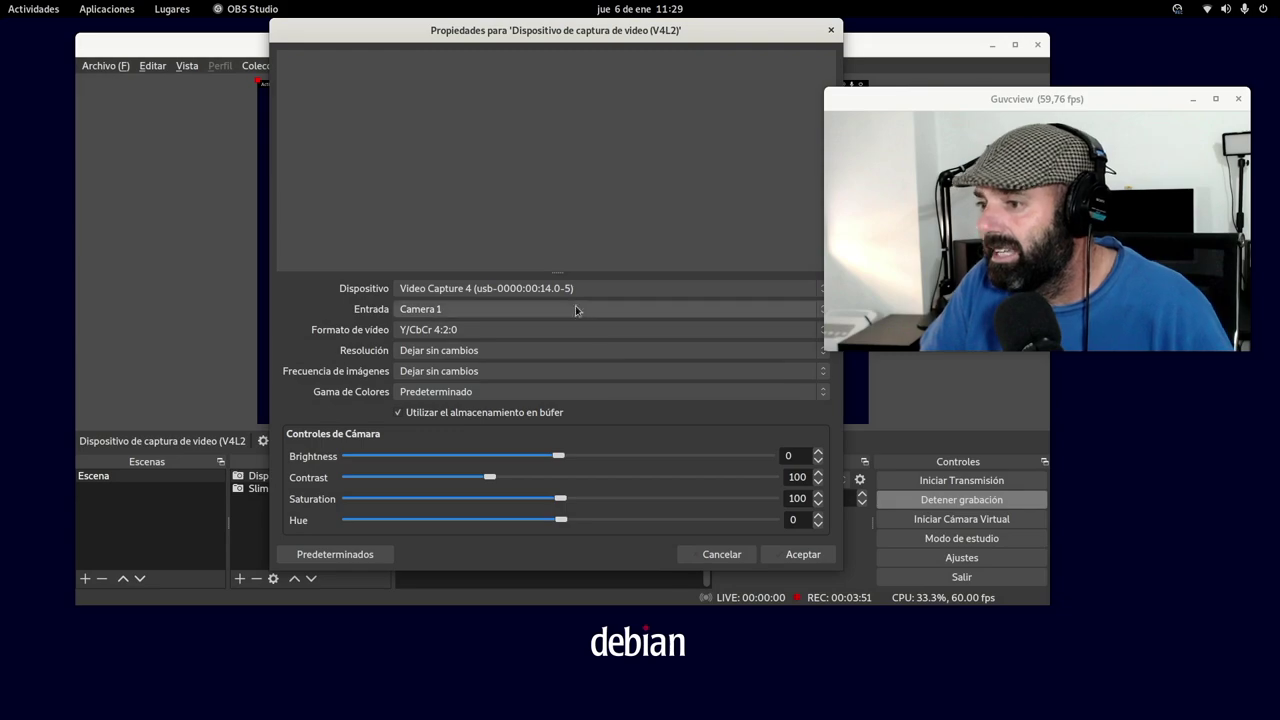
{"action": "left_click_drag", "start_coordinate": [607, 30], "coordinate": [420, 78]}
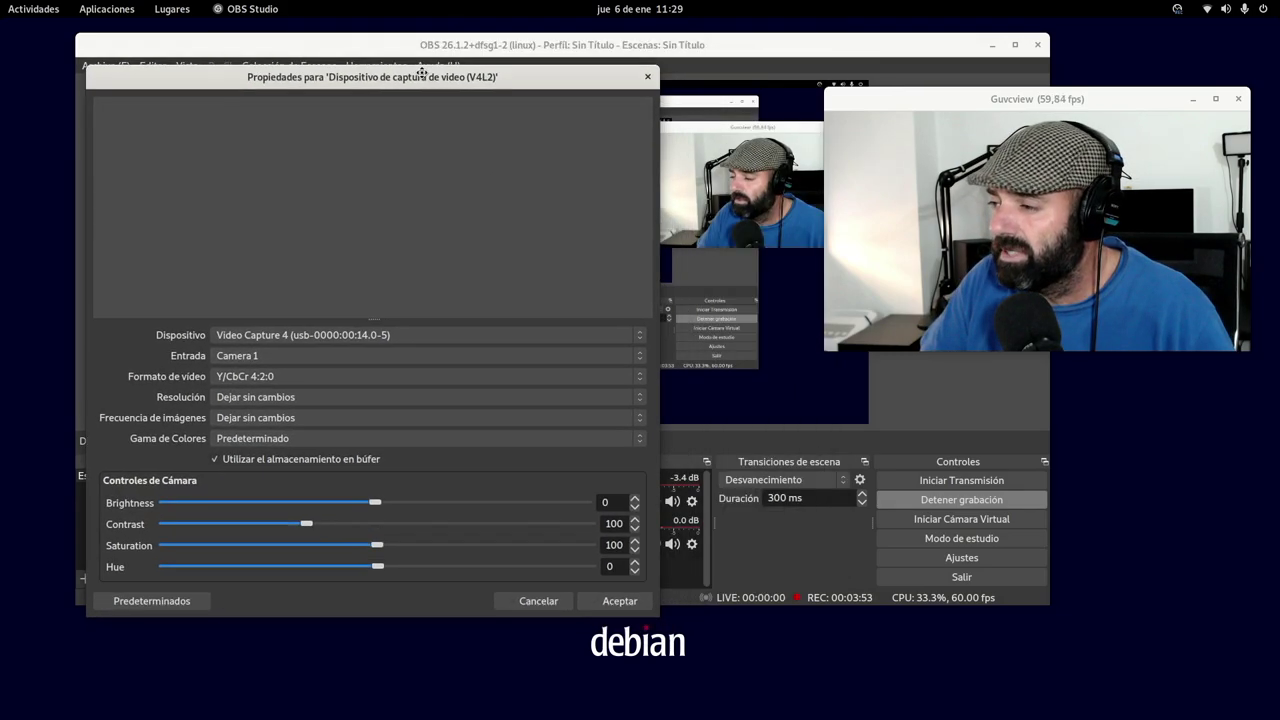
{"action": "left_click", "coordinate": [405, 336]}
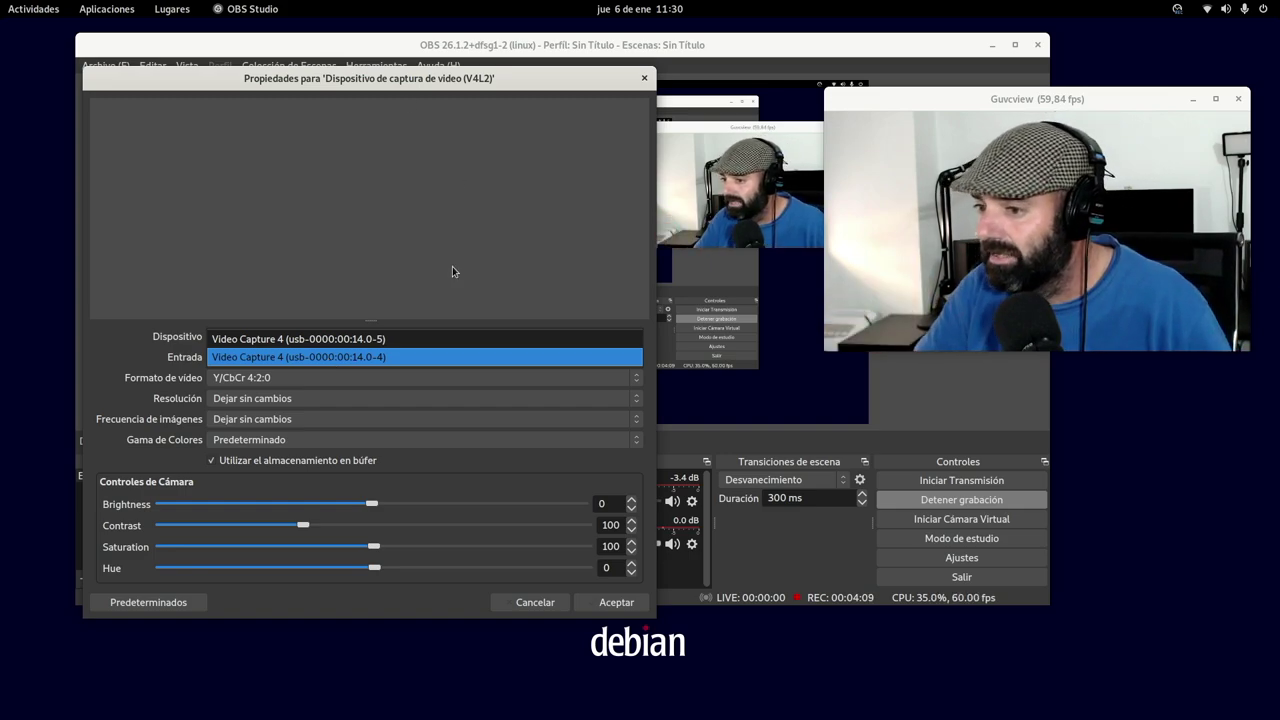
{"action": "left_click", "coordinate": [407, 247]}
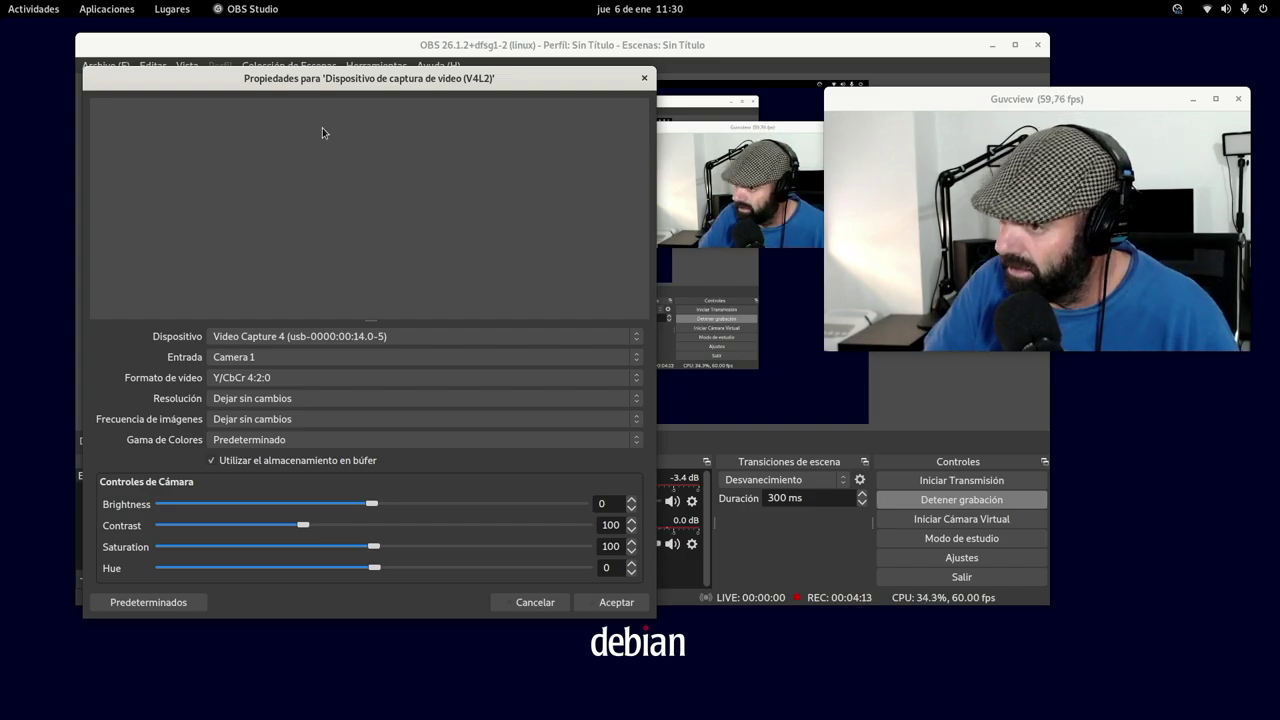
Switch to the Slimbook product page in Firefox, highlight the "1080 120Hz" recording resolution, and minimize the browser
{"action": "mouse_move", "coordinate": [1, 1]}
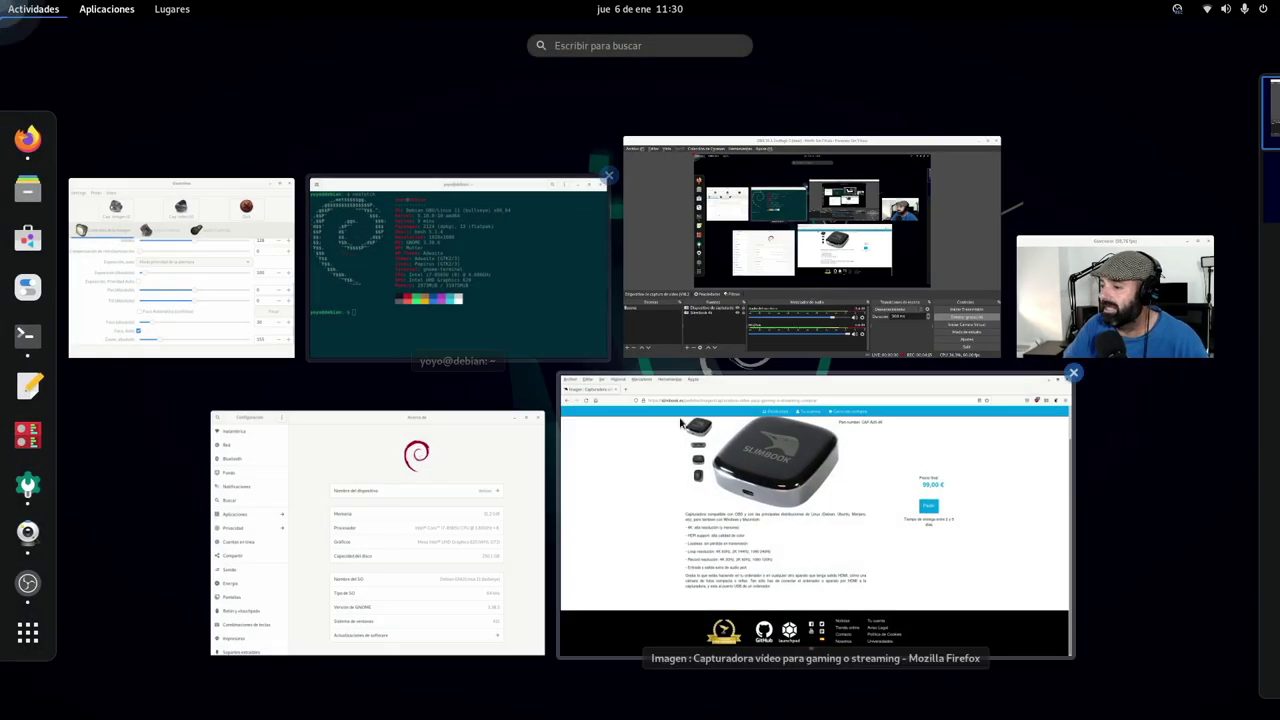
{"action": "left_click", "coordinate": [626, 427]}
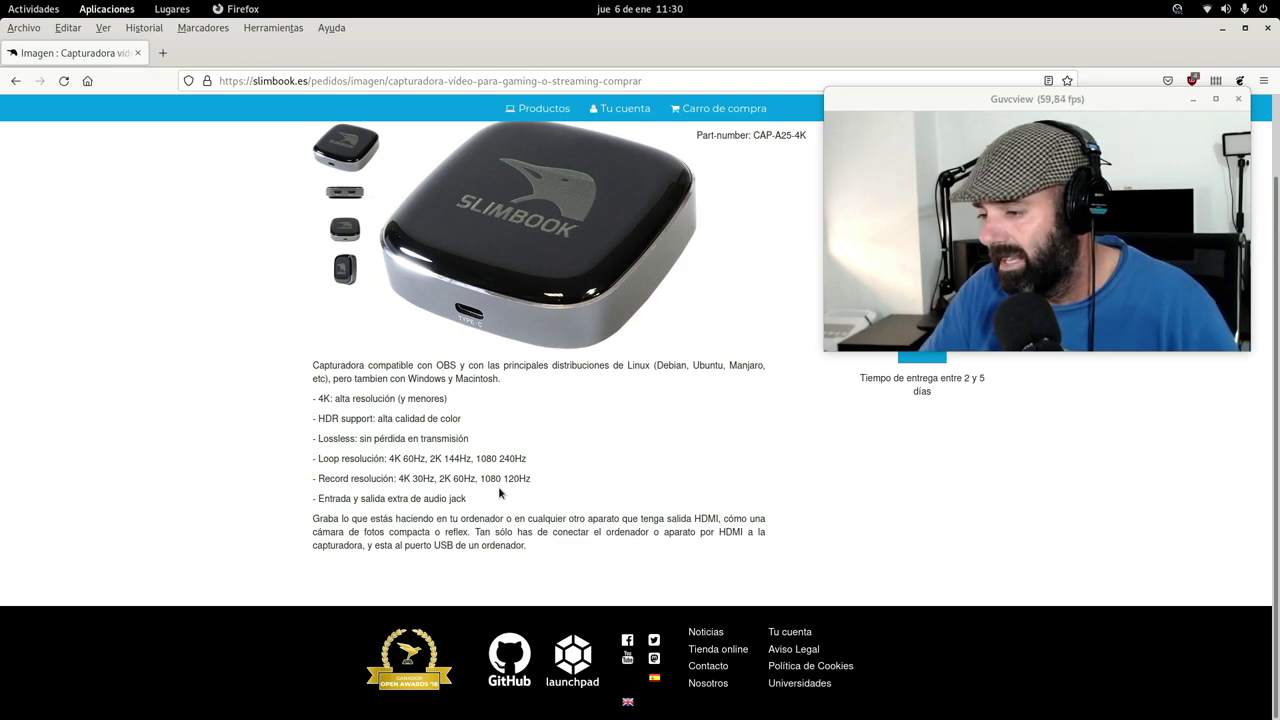
{"action": "triple_click", "coordinate": [540, 486]}
{"action": "left_click_drag", "start_coordinate": [530, 479], "coordinate": [487, 479]}
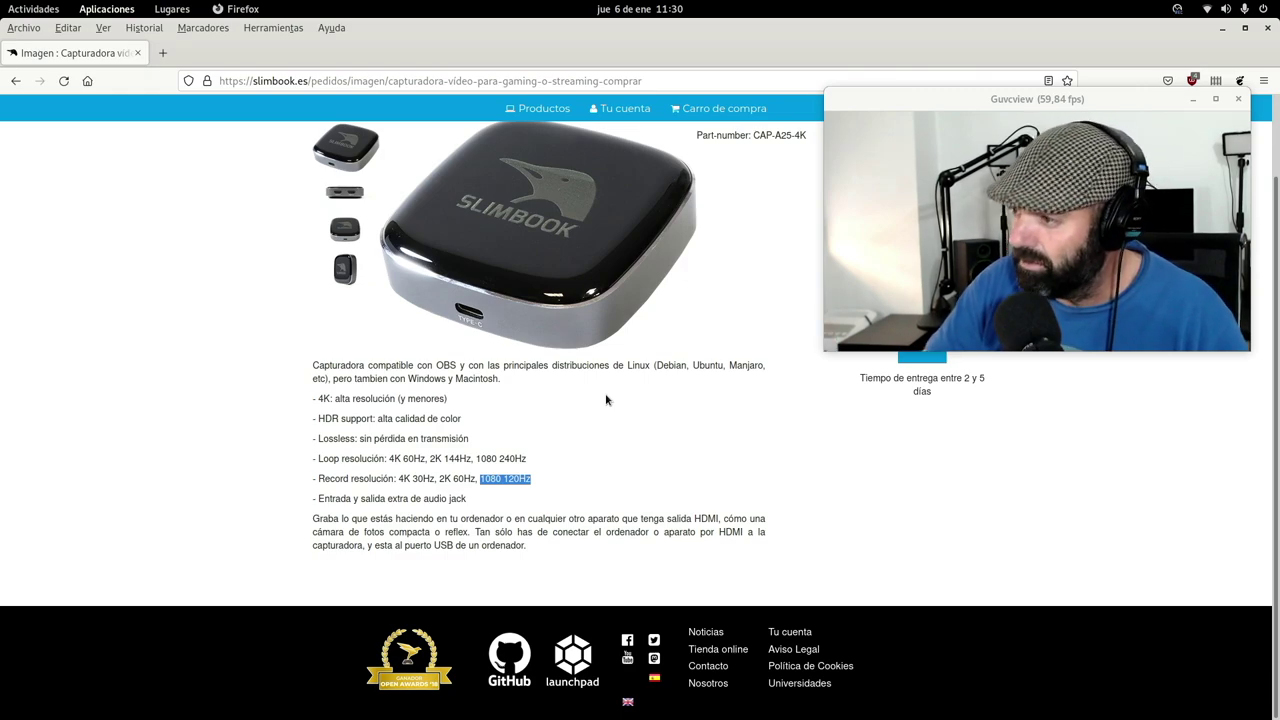
{"action": "left_click", "coordinate": [1222, 30]}
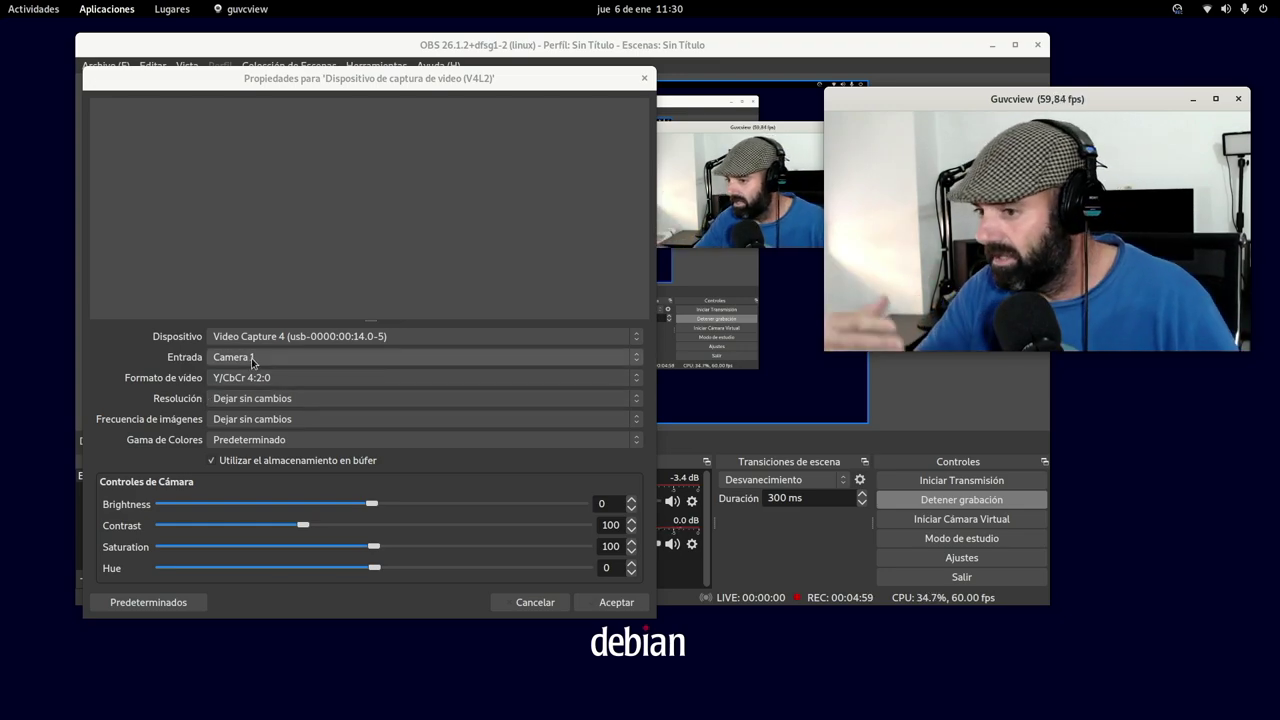
Set the V4L2 capture device's resolution to 1920x1080 and its frame rate to 120.00
{"action": "left_click", "coordinate": [310, 398]}
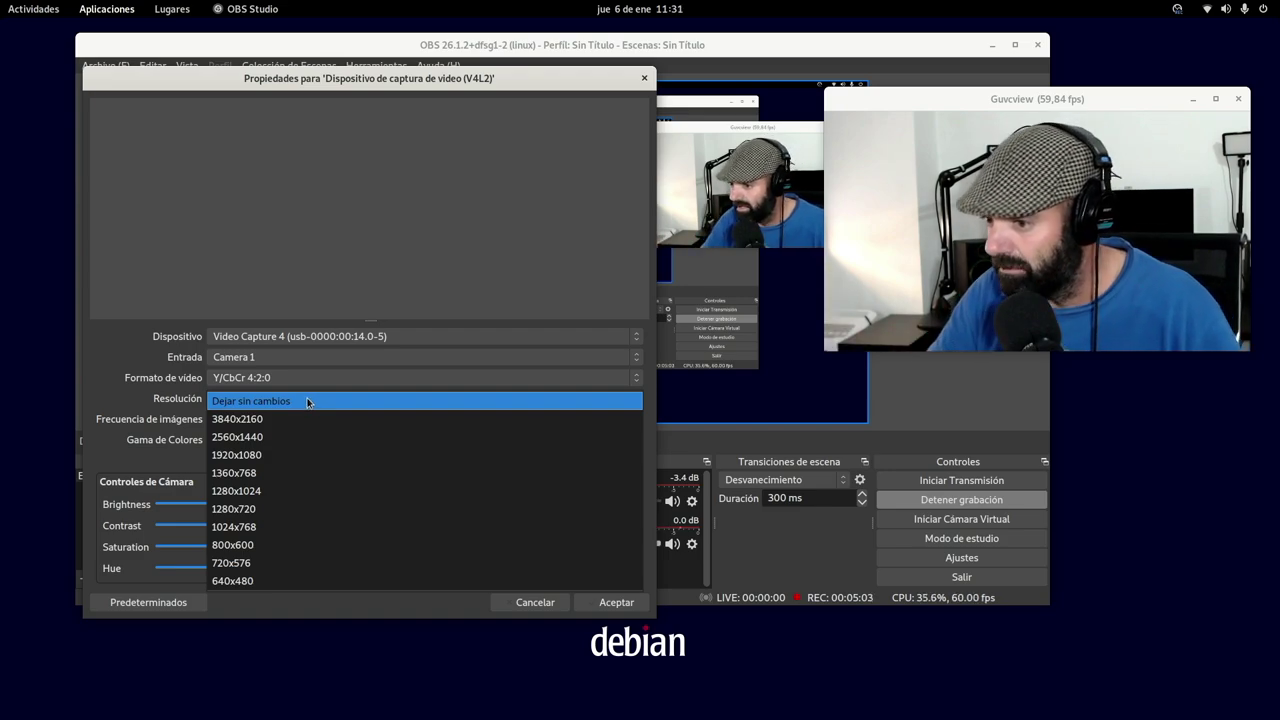
{"action": "left_click", "coordinate": [288, 455]}
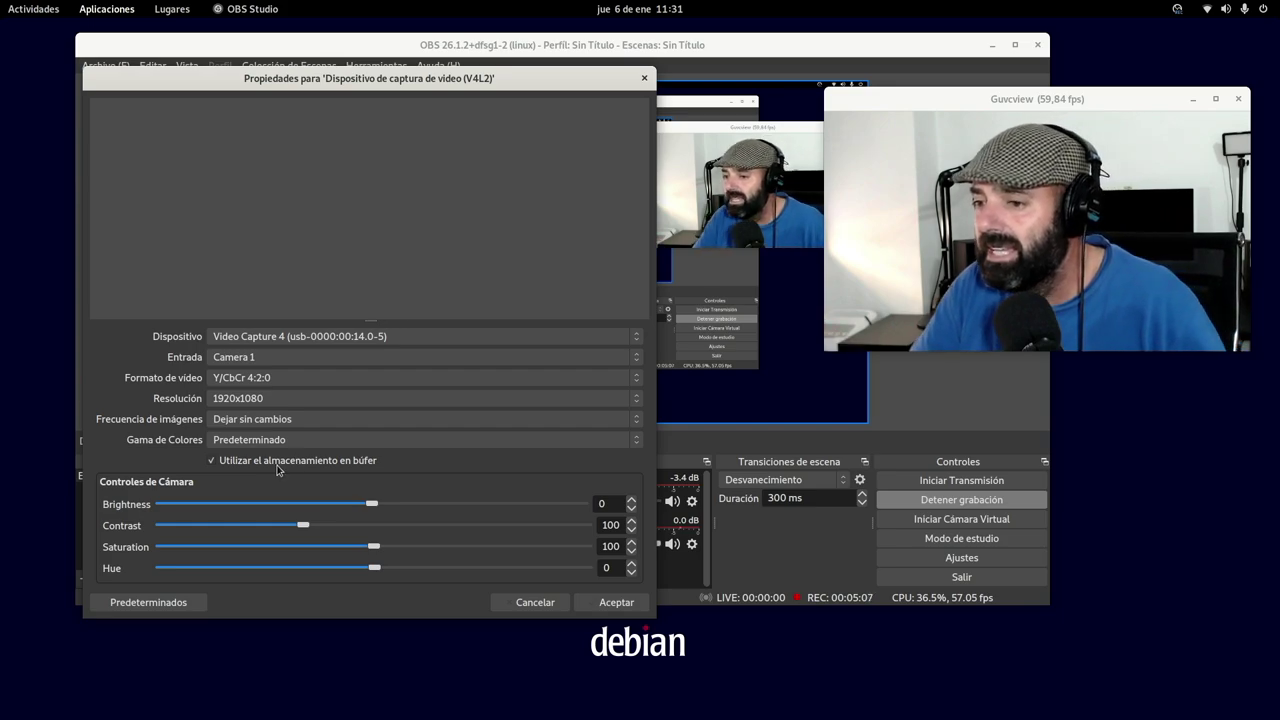
{"action": "left_click", "coordinate": [306, 420]}
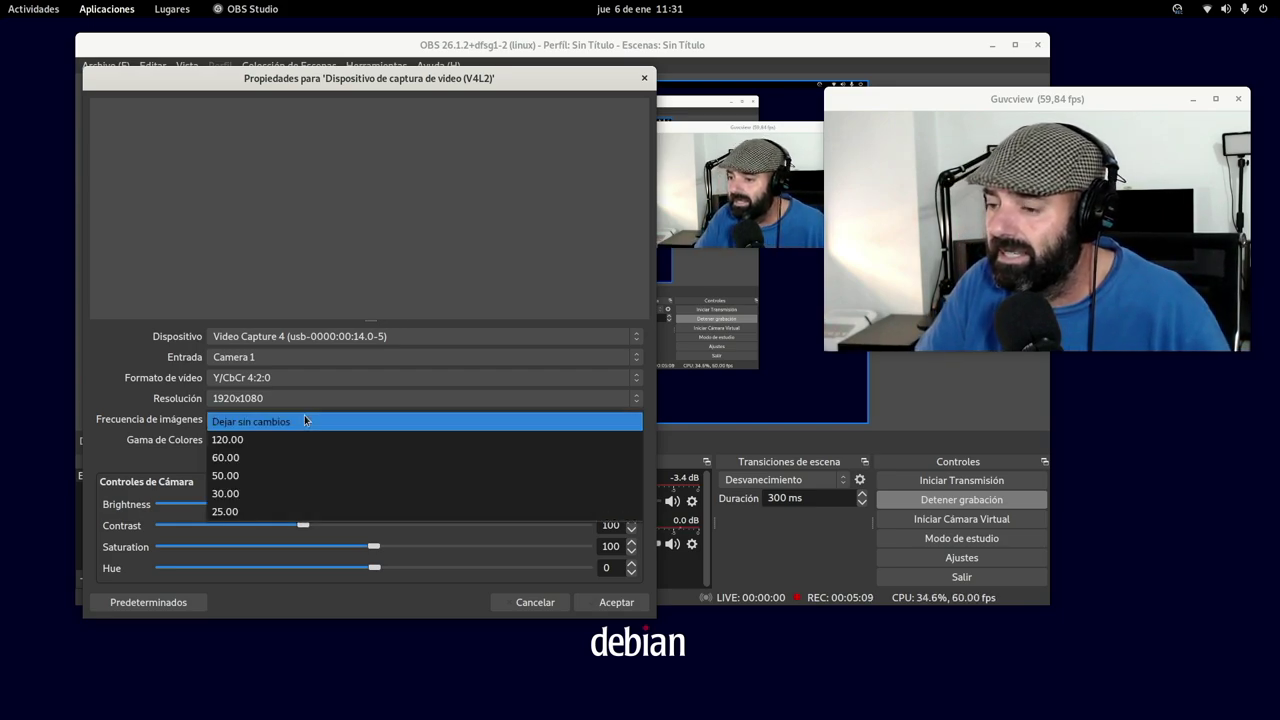
{"action": "left_click", "coordinate": [296, 437]}
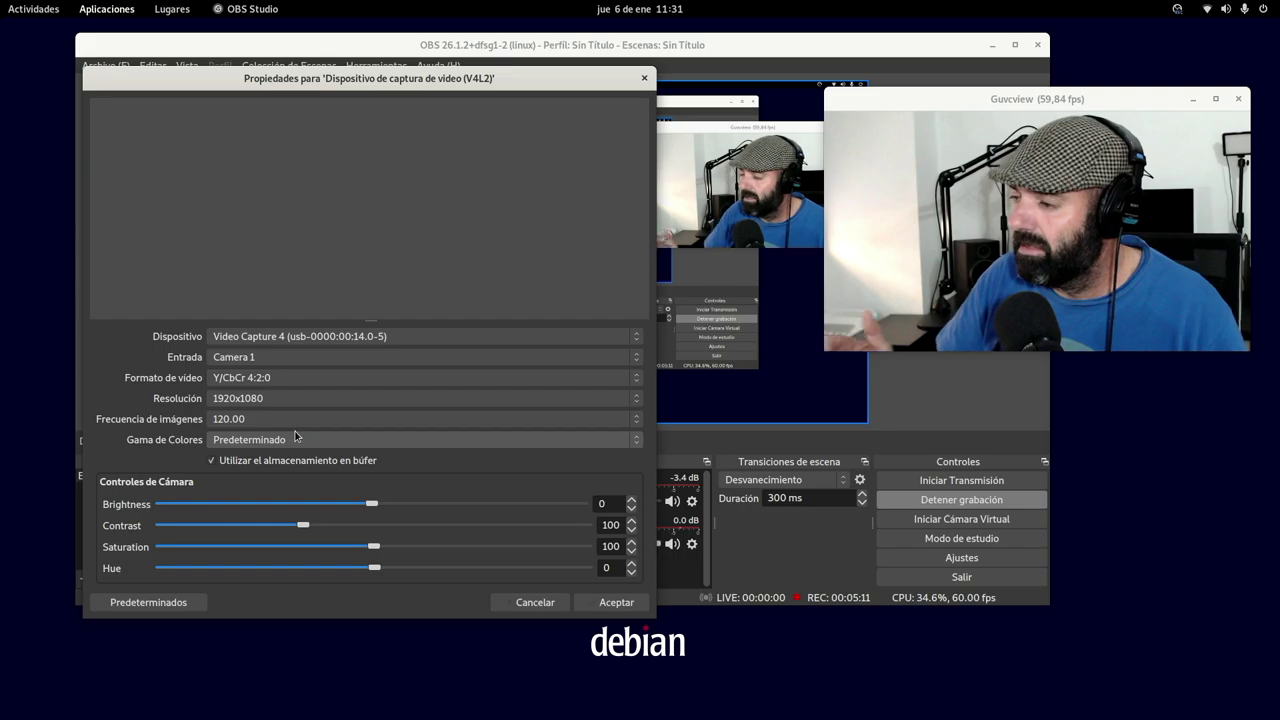
Bring the Slimbook capture device page back into view to review its specifications and ordering details, and minimize the browser
{"action": "key", "text": "super"}
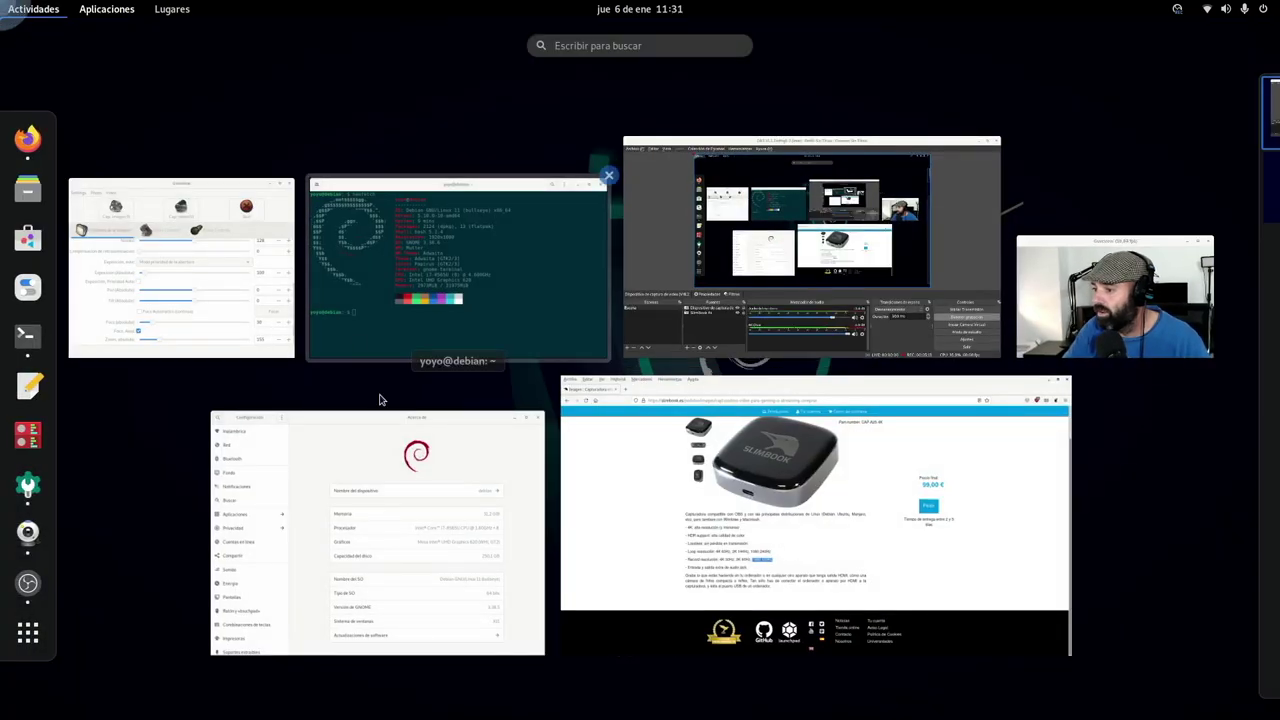
{"action": "left_click", "coordinate": [614, 509]}
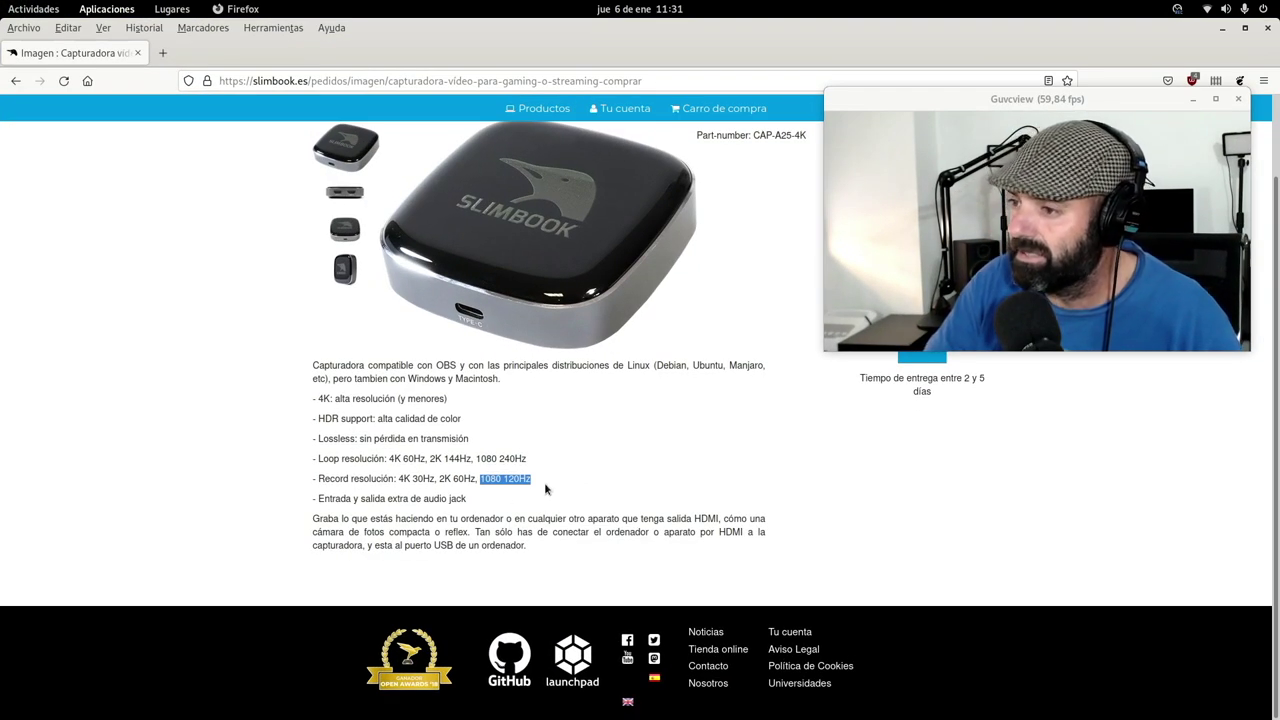
{"action": "scroll", "coordinate": [556, 458], "scroll_direction": "up", "scroll_amount": 2}
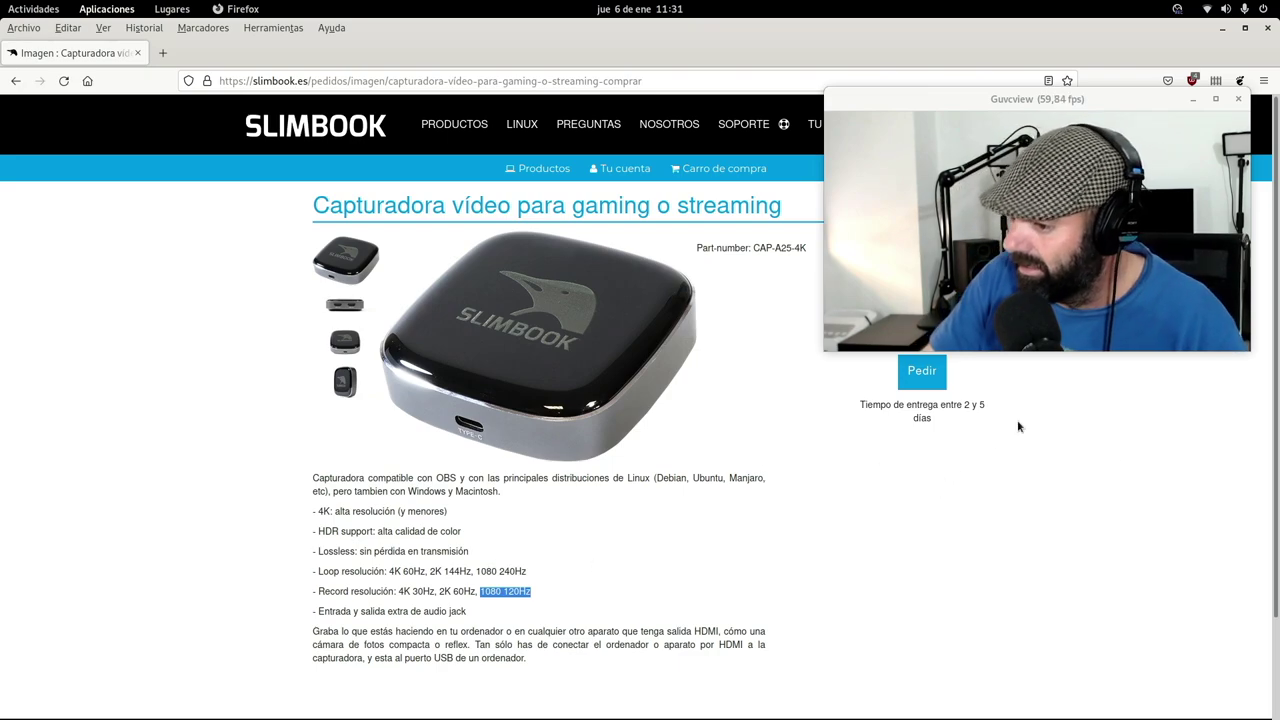
{"action": "left_click", "coordinate": [1223, 33]}
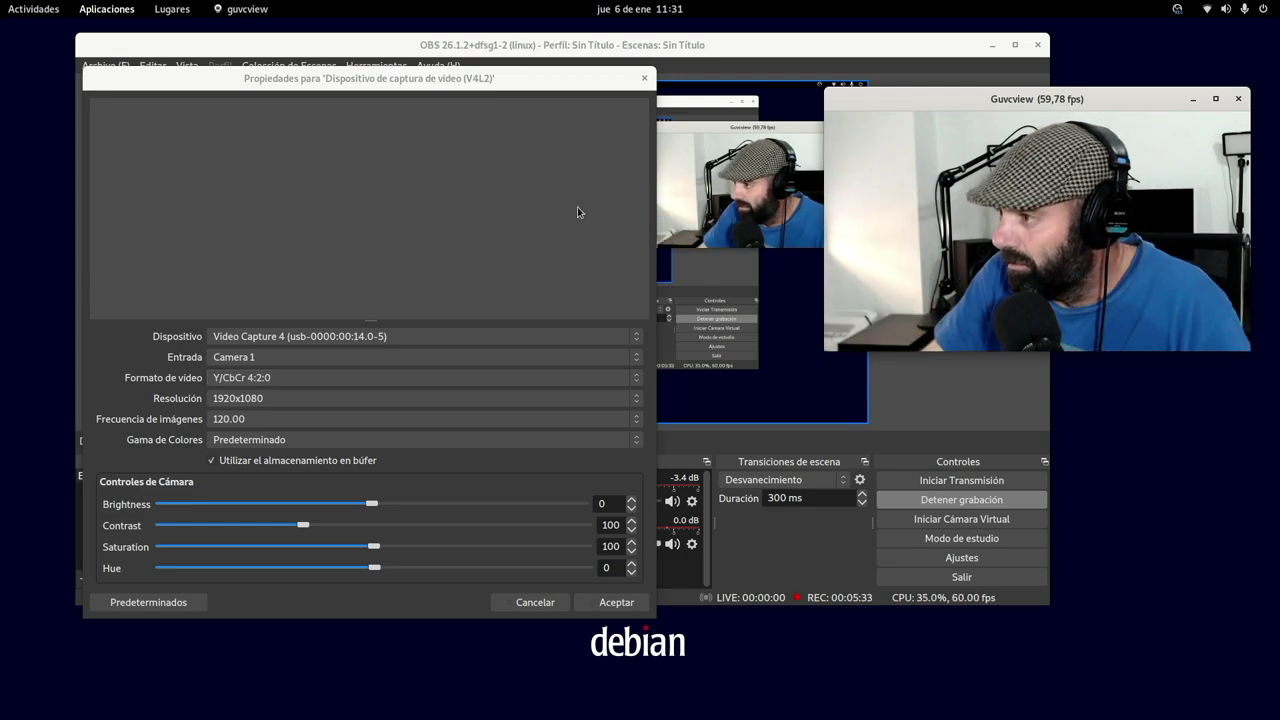
Open the system's display settings to check the monitor's resolution and refresh rate, and put the window away
{"action": "left_click", "coordinate": [1230, 9]}
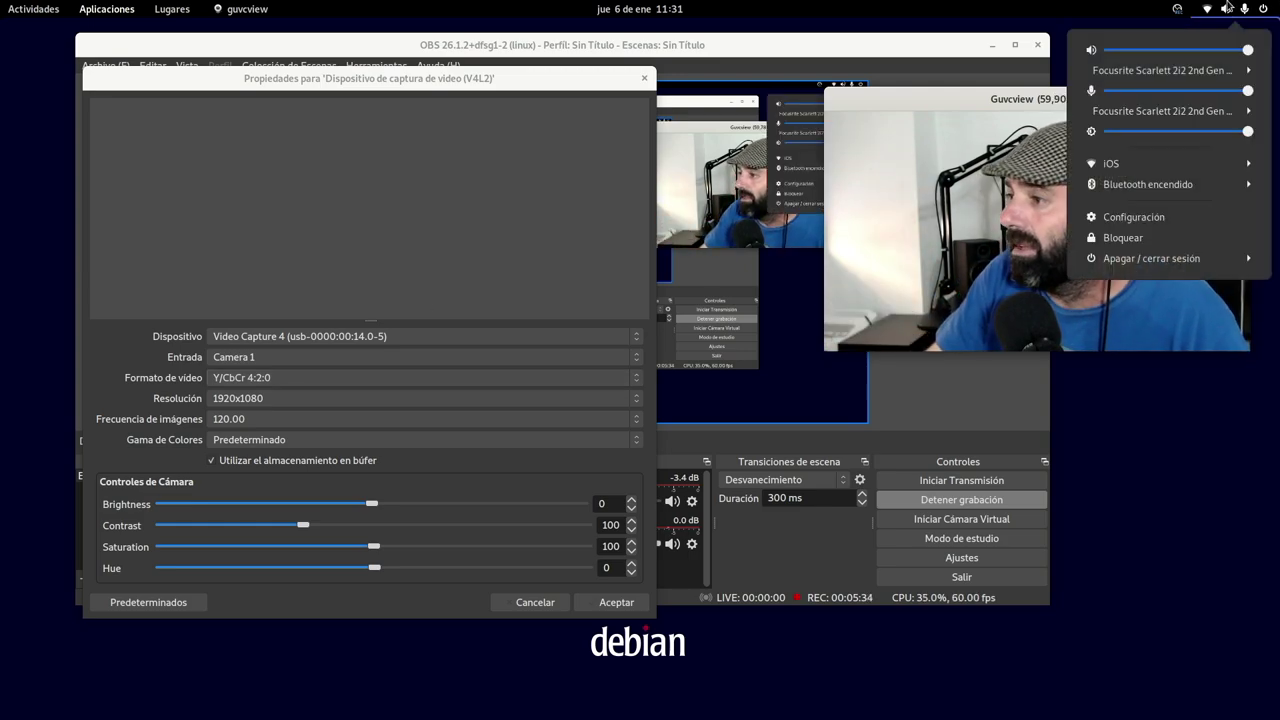
{"action": "left_click", "coordinate": [1170, 220]}
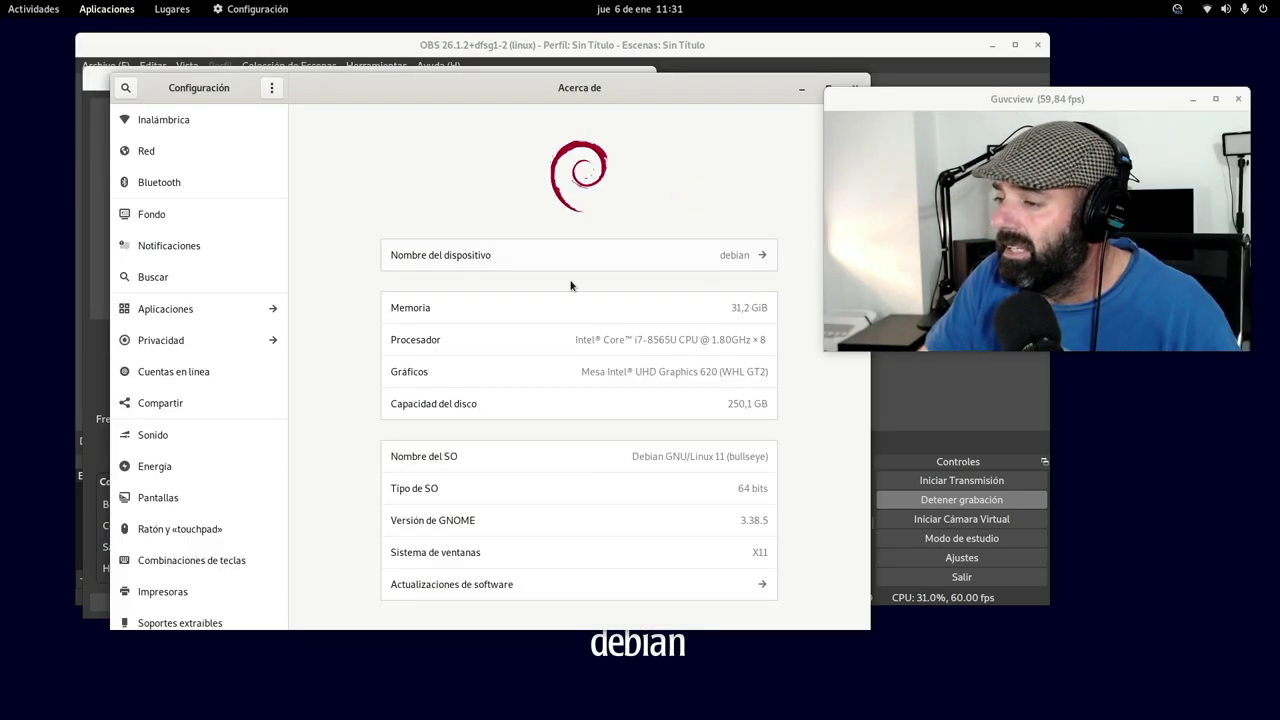
{"action": "left_click", "coordinate": [164, 499]}
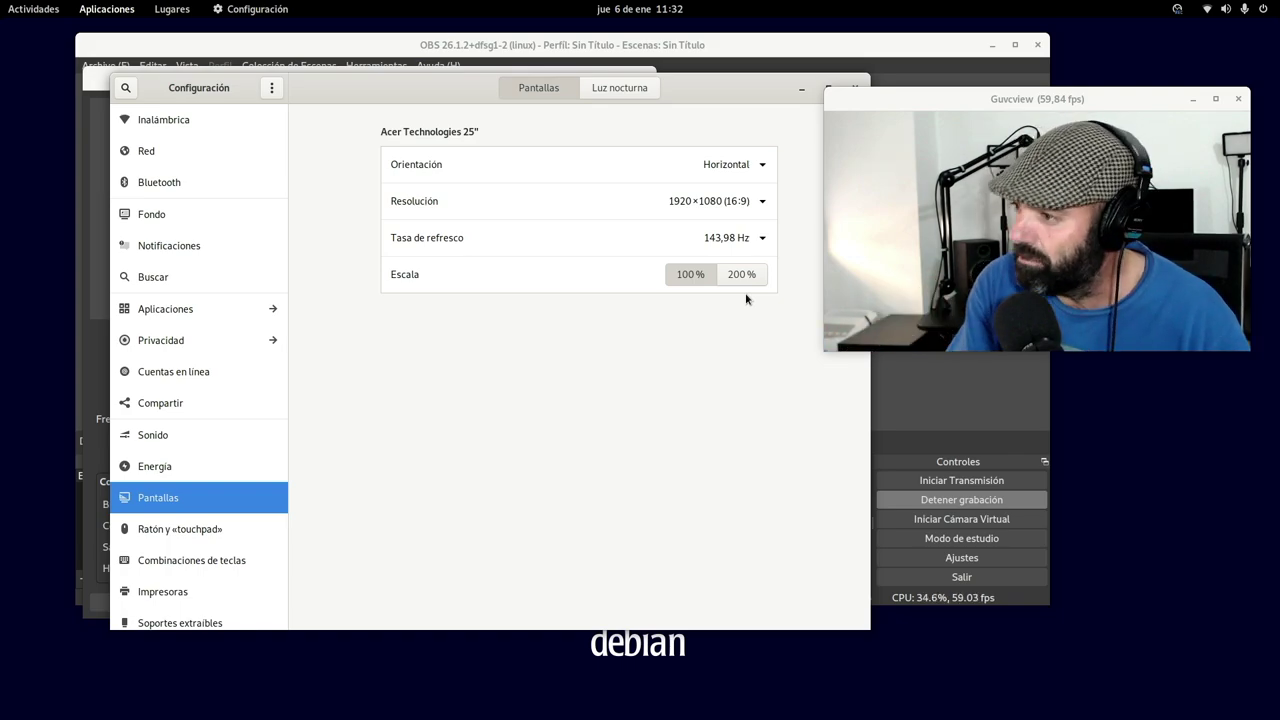
{"action": "left_click_drag", "start_coordinate": [785, 106], "coordinate": [716, 150]}
{"action": "left_click", "coordinate": [730, 140]}
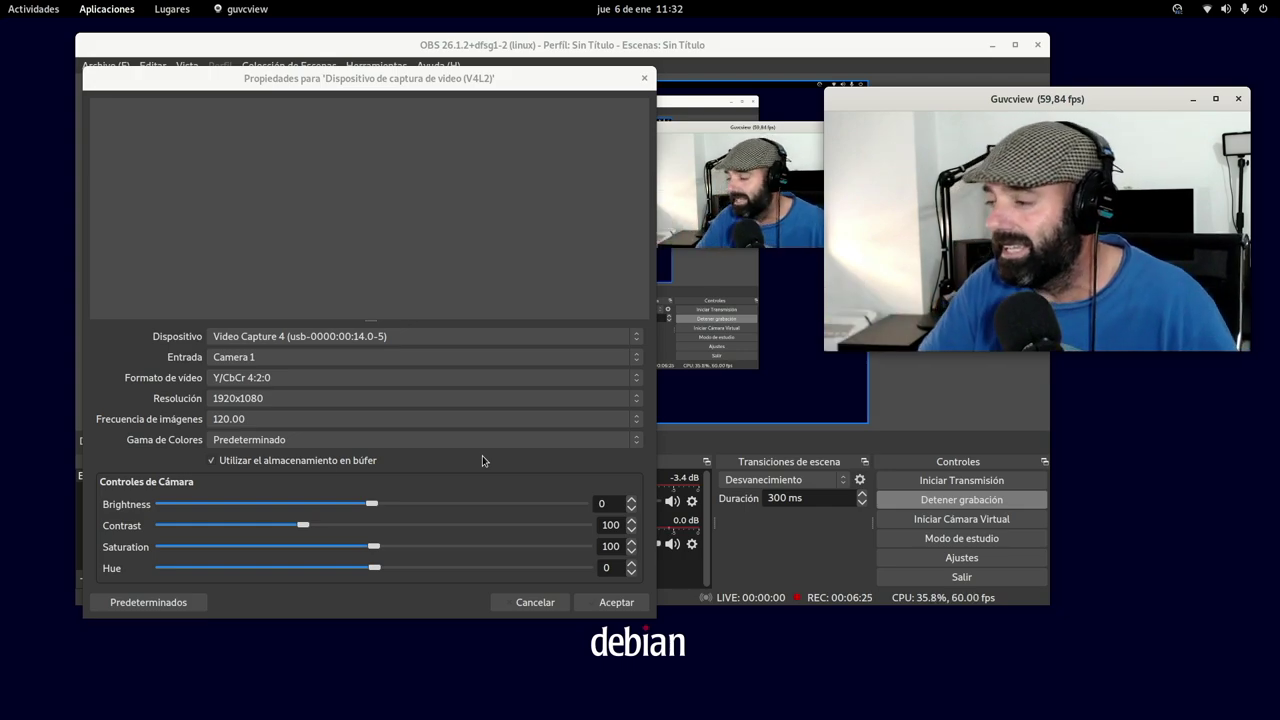
Cancel the capture device properties and delete the added V4L2 video capture source, confirming the removal
{"action": "left_click", "coordinate": [524, 604]}
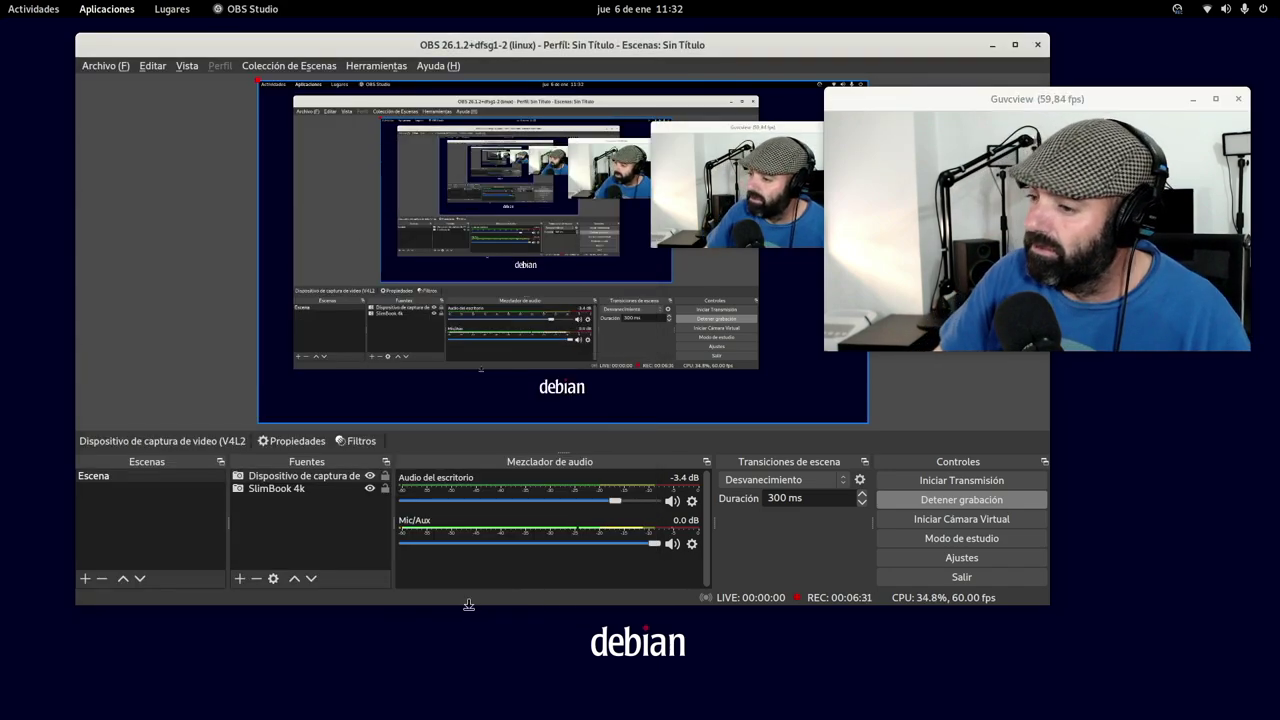
{"action": "left_click", "coordinate": [295, 476]}
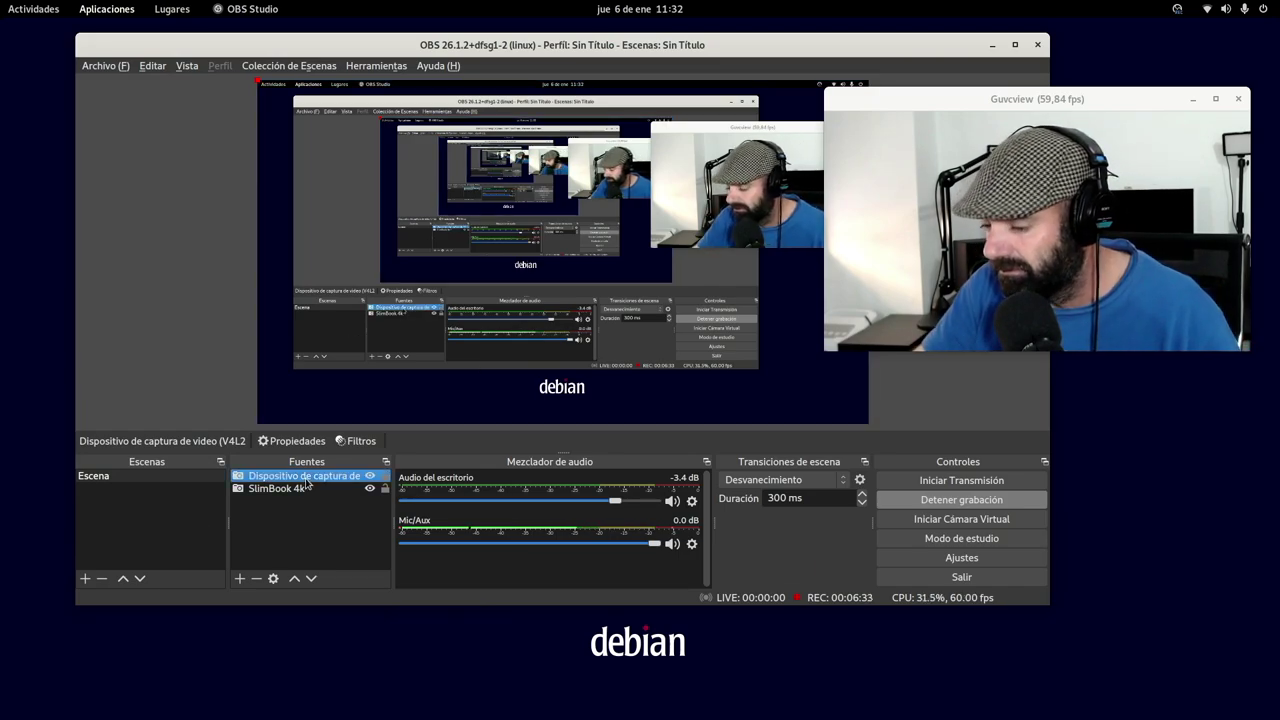
{"action": "left_click", "coordinate": [256, 578]}
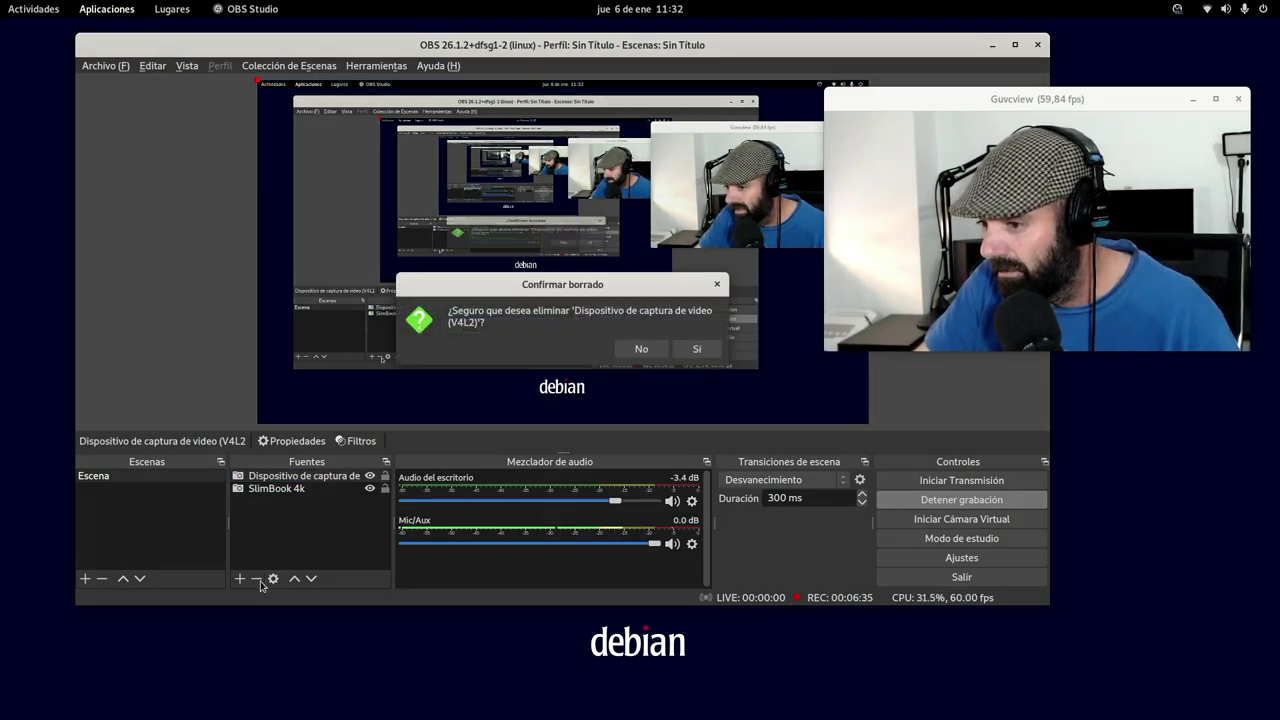
{"action": "left_click", "coordinate": [704, 351]}
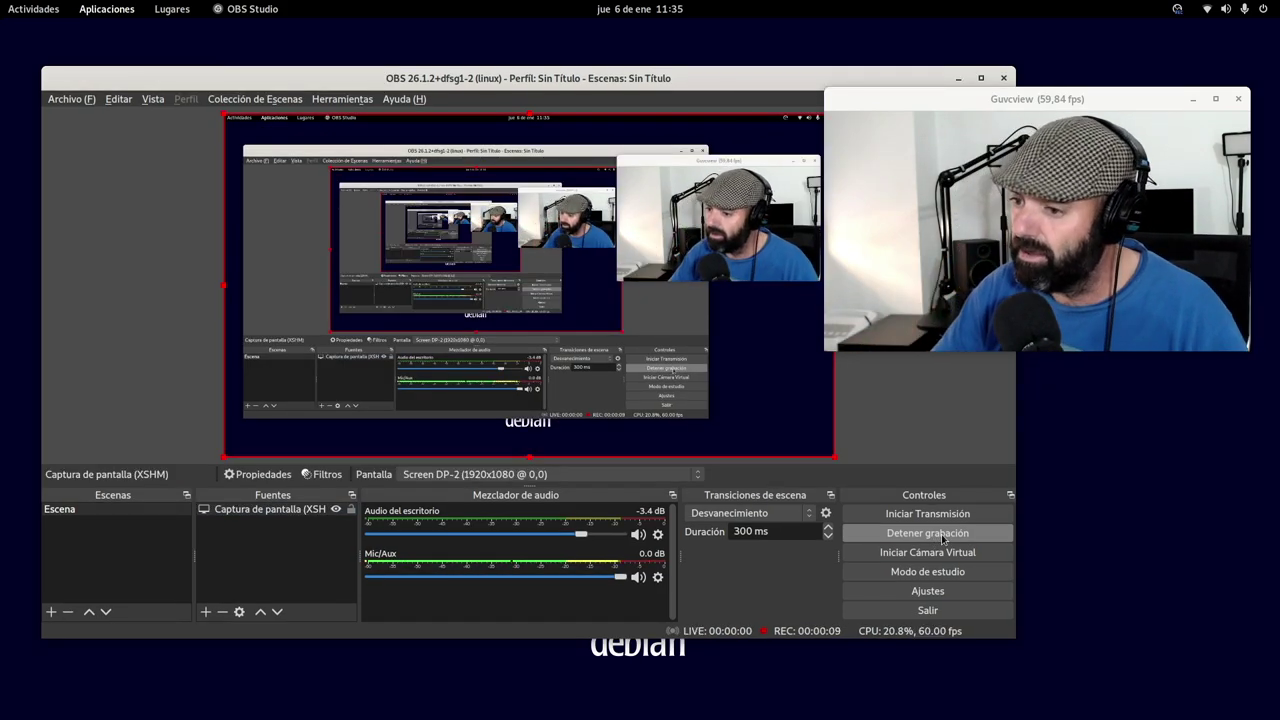
Review the addable source types and the display choices in the Captura de pantalla (XSHM) source's properties, and cancel the dialog
{"action": "left_click", "coordinate": [205, 611]}
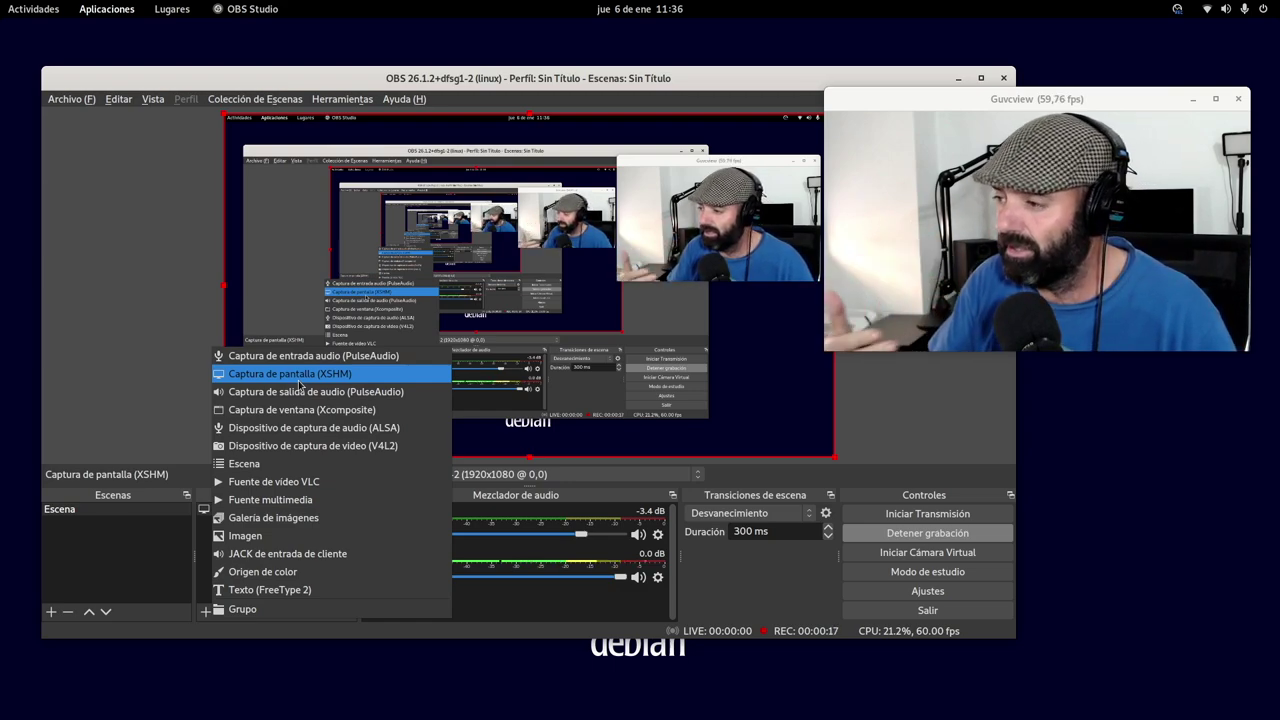
{"action": "left_click", "coordinate": [687, 72]}
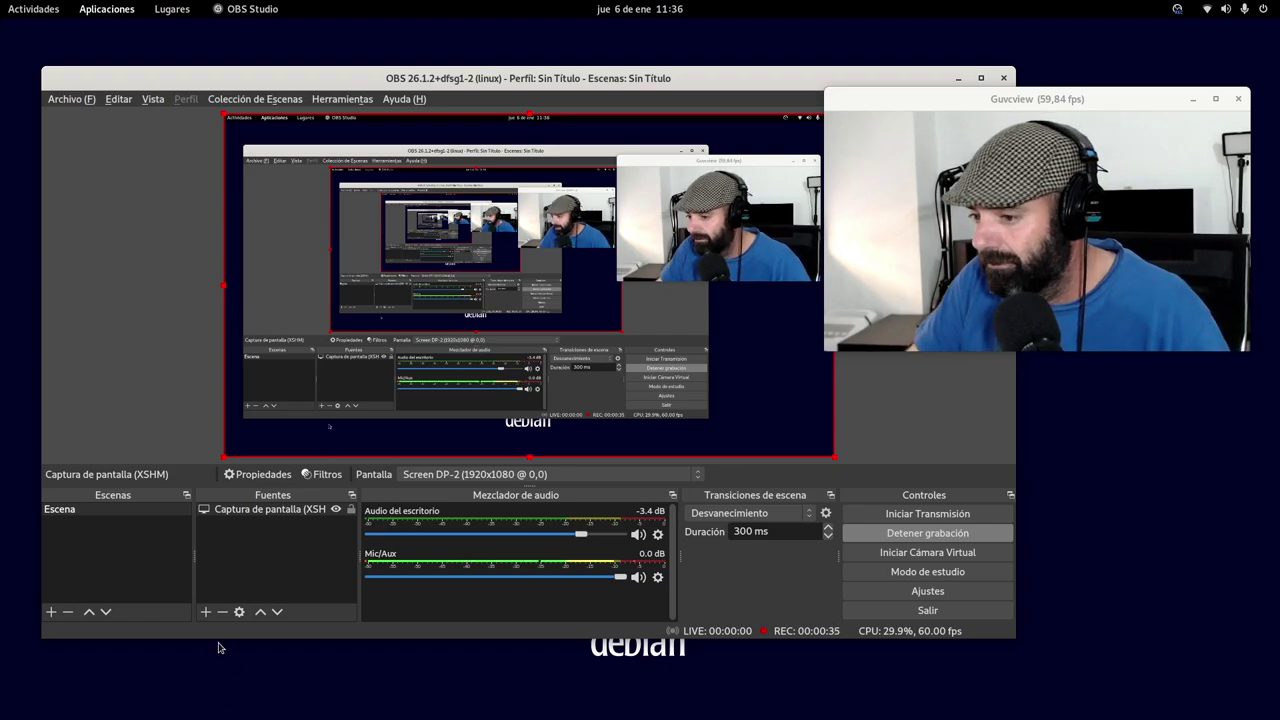
{"action": "left_click", "coordinate": [273, 512]}
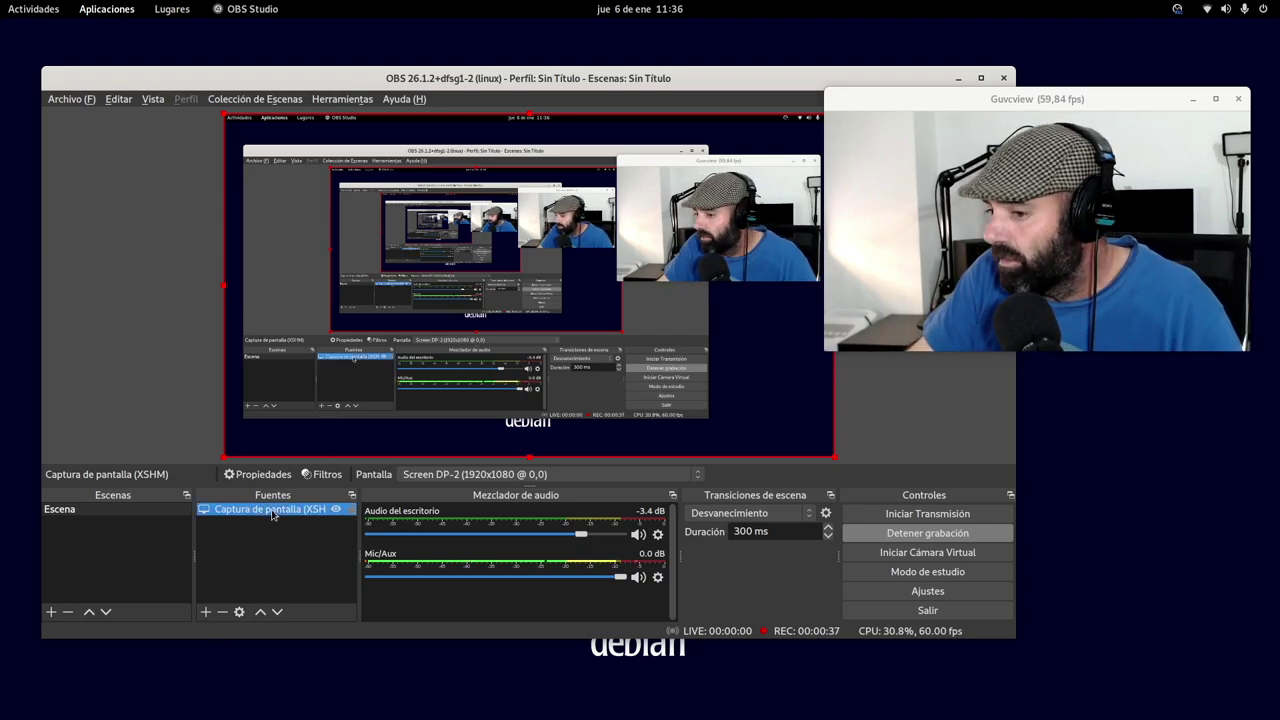
{"action": "left_click", "coordinate": [279, 476]}
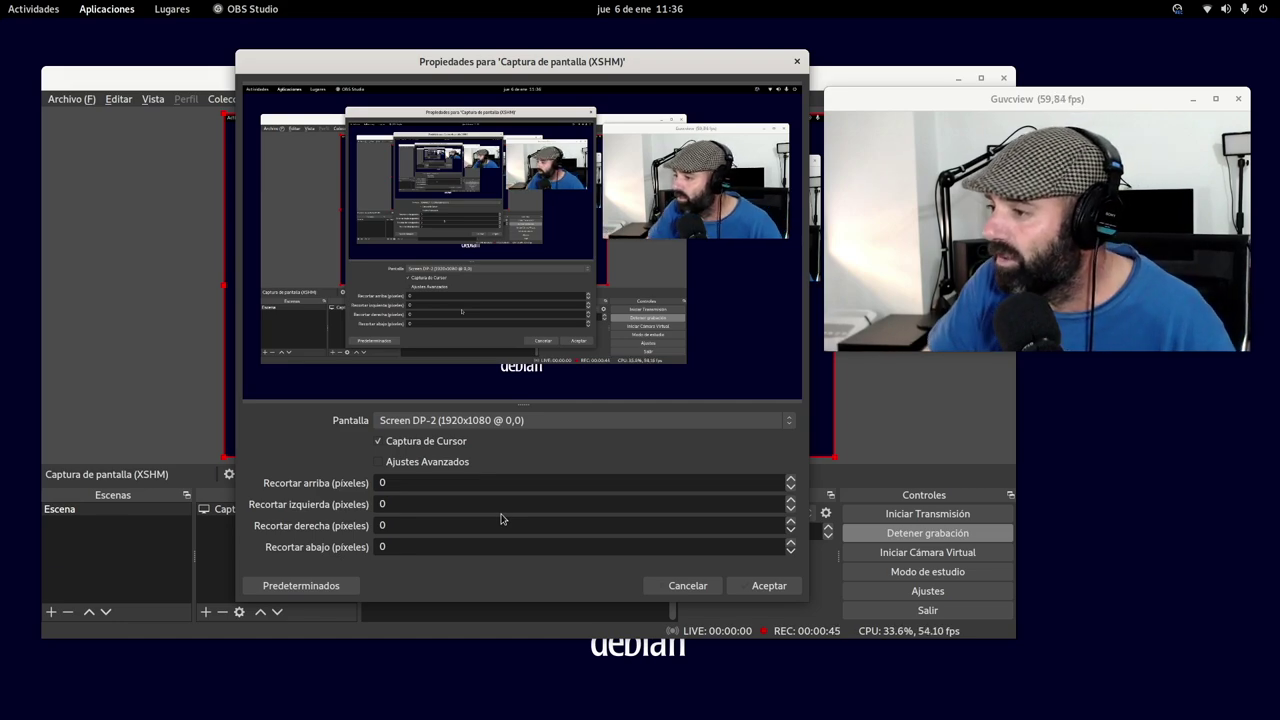
{"action": "left_click", "coordinate": [600, 424]}
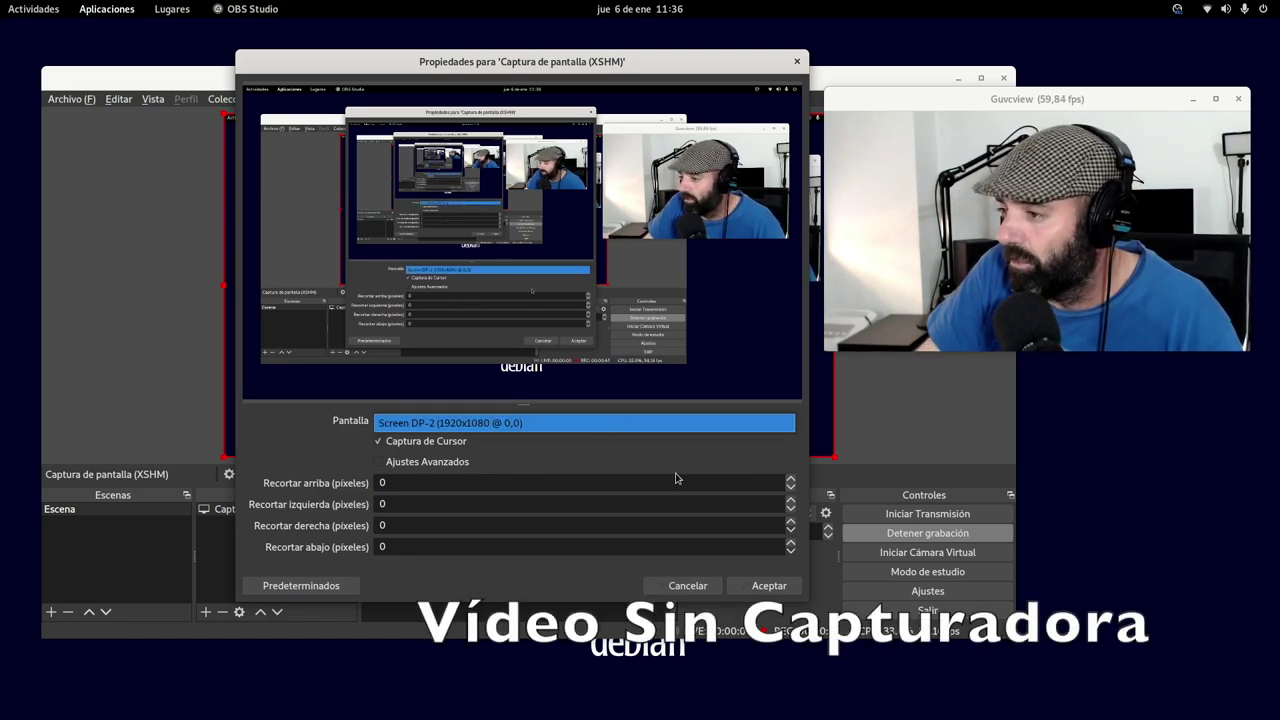
{"action": "left_click", "coordinate": [684, 586]}
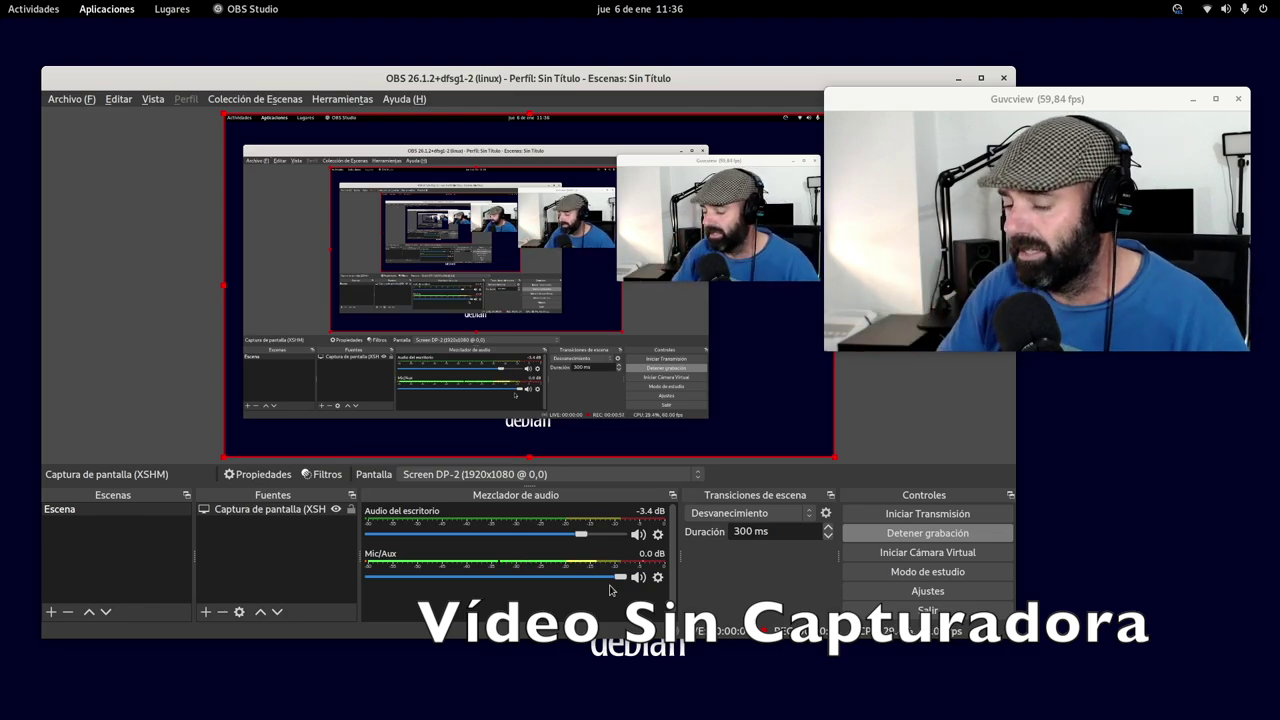
Add a new V4L2 video capture device source named "slimbook" to the scene
{"action": "left_click", "coordinate": [206, 612]}
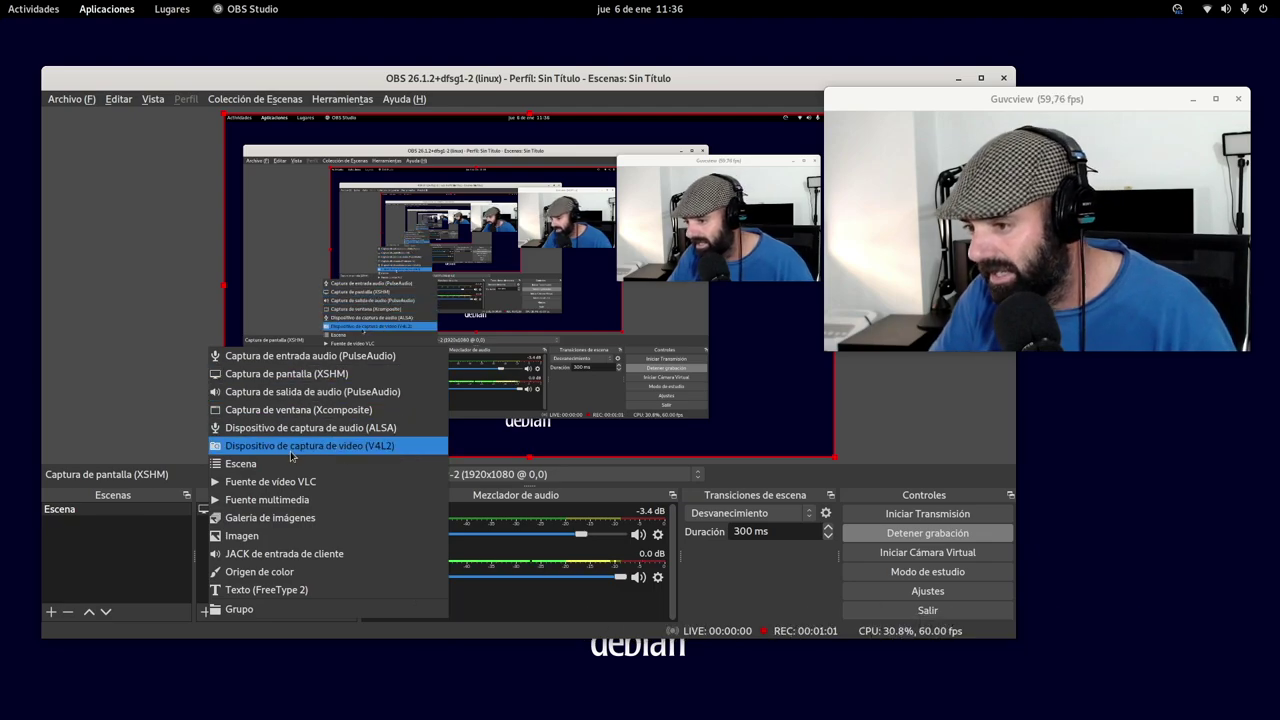
{"action": "left_click", "coordinate": [284, 447]}
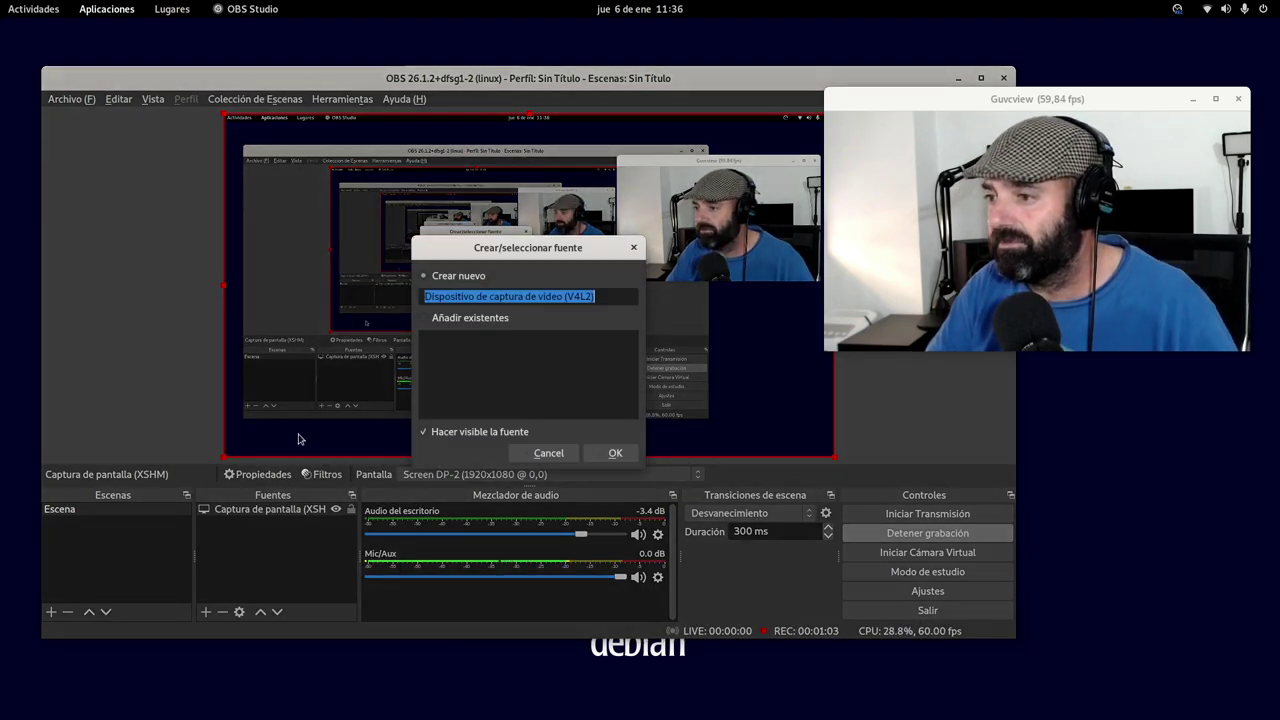
{"action": "key", "text": "BackSpace"}
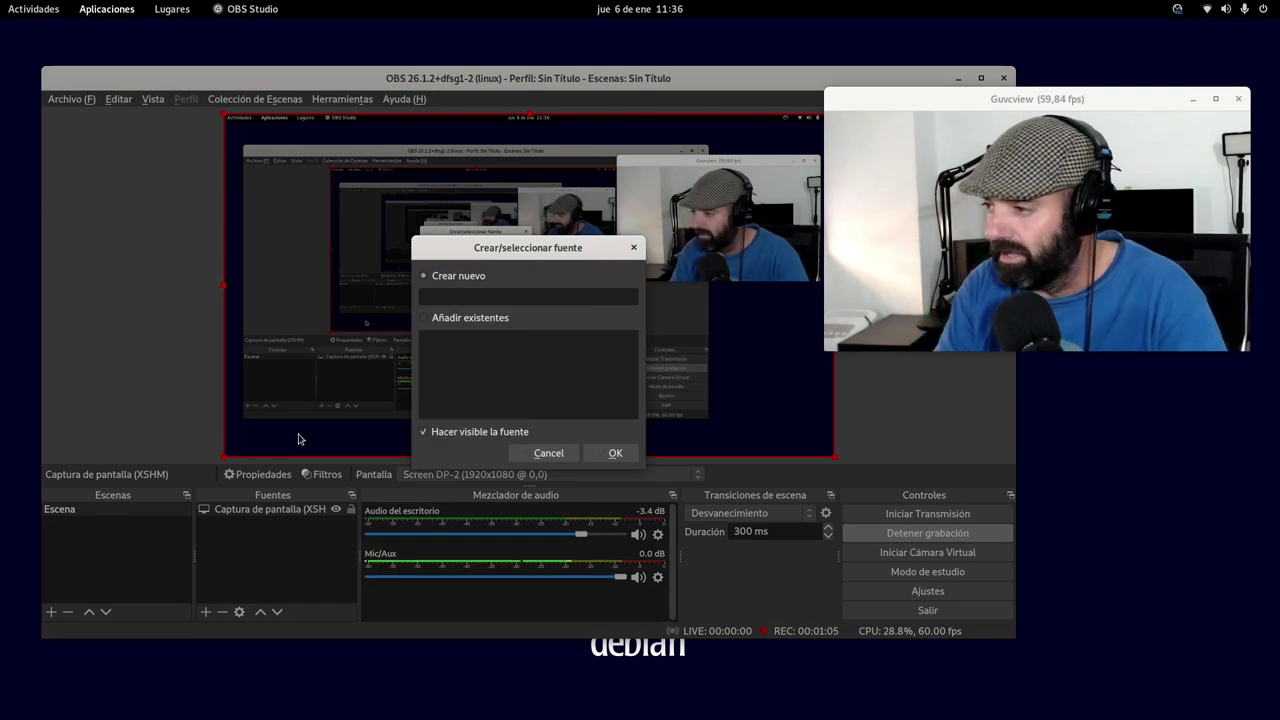
{"action": "type", "text": "slim"}
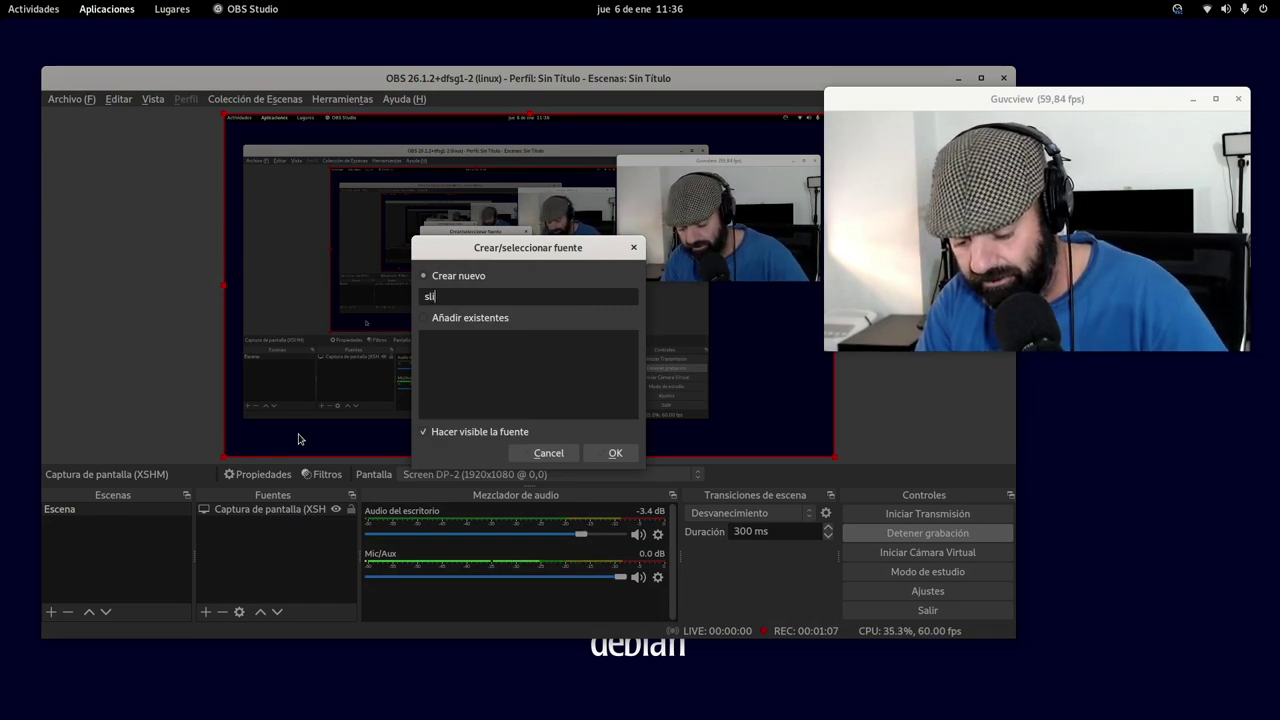
{"action": "type", "text": "book"}
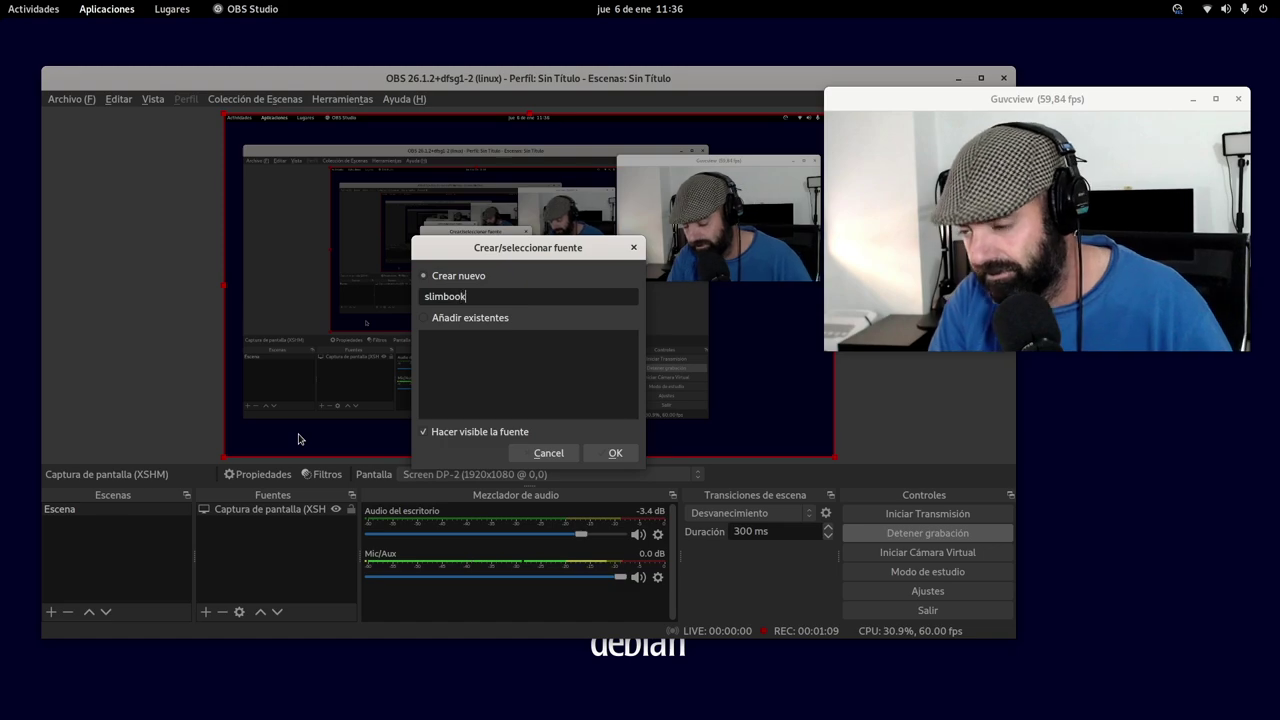
{"action": "left_click", "coordinate": [612, 453]}
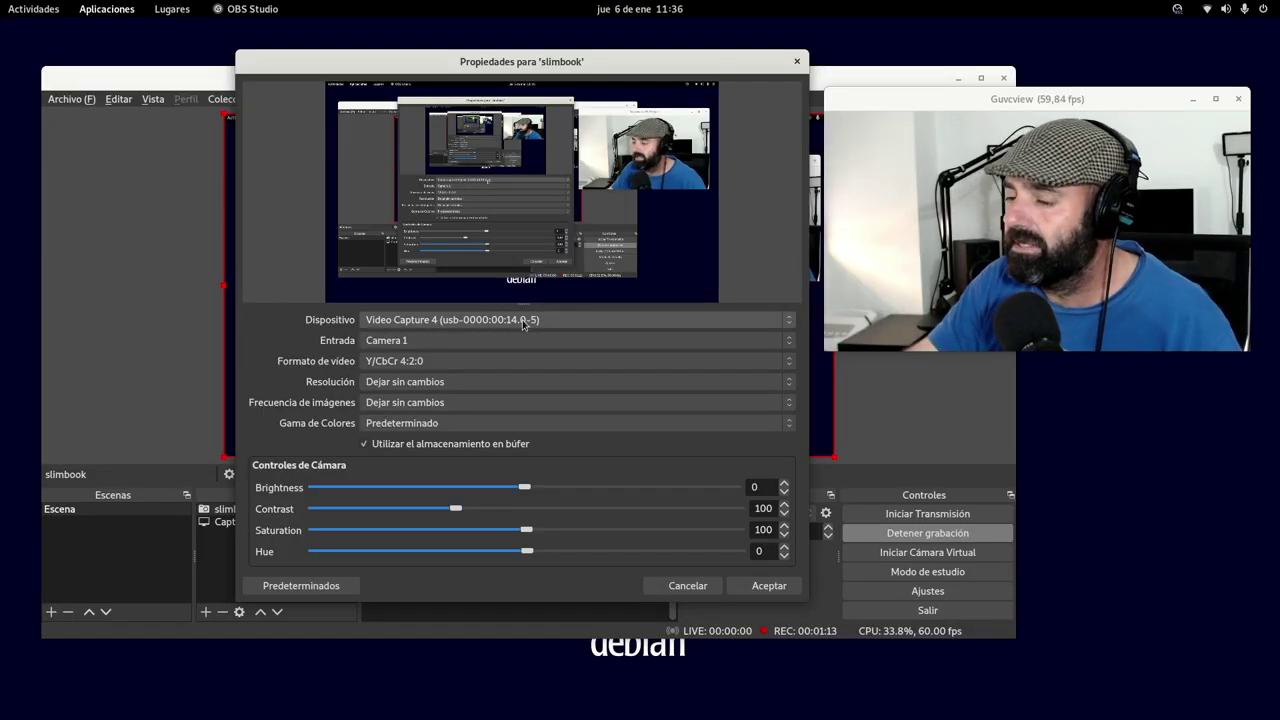
Try a resolution of 1920x1080 and a frame rate of 120.00 in the slimbook source's properties, and cancel the dialog
{"action": "left_click_drag", "start_coordinate": [637, 60], "coordinate": [484, 63]}
{"action": "left_click", "coordinate": [289, 385]}
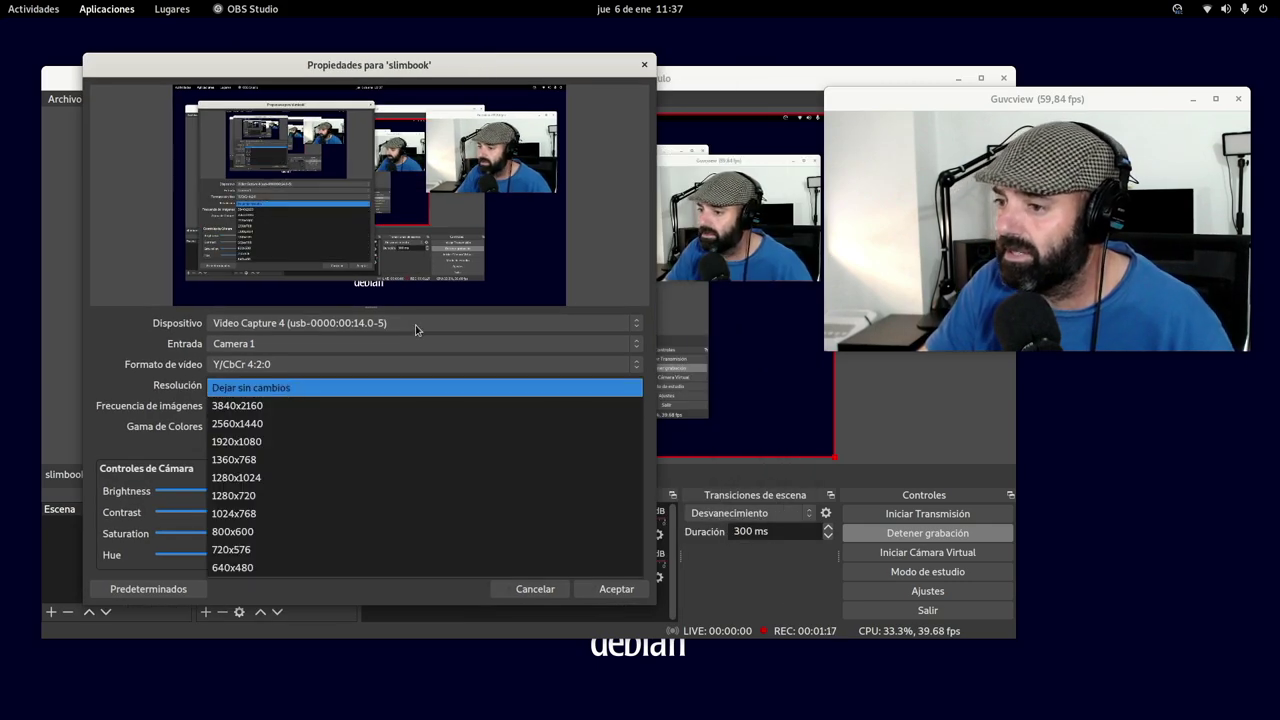
{"action": "left_click", "coordinate": [286, 442]}
{"action": "left_click", "coordinate": [290, 406]}
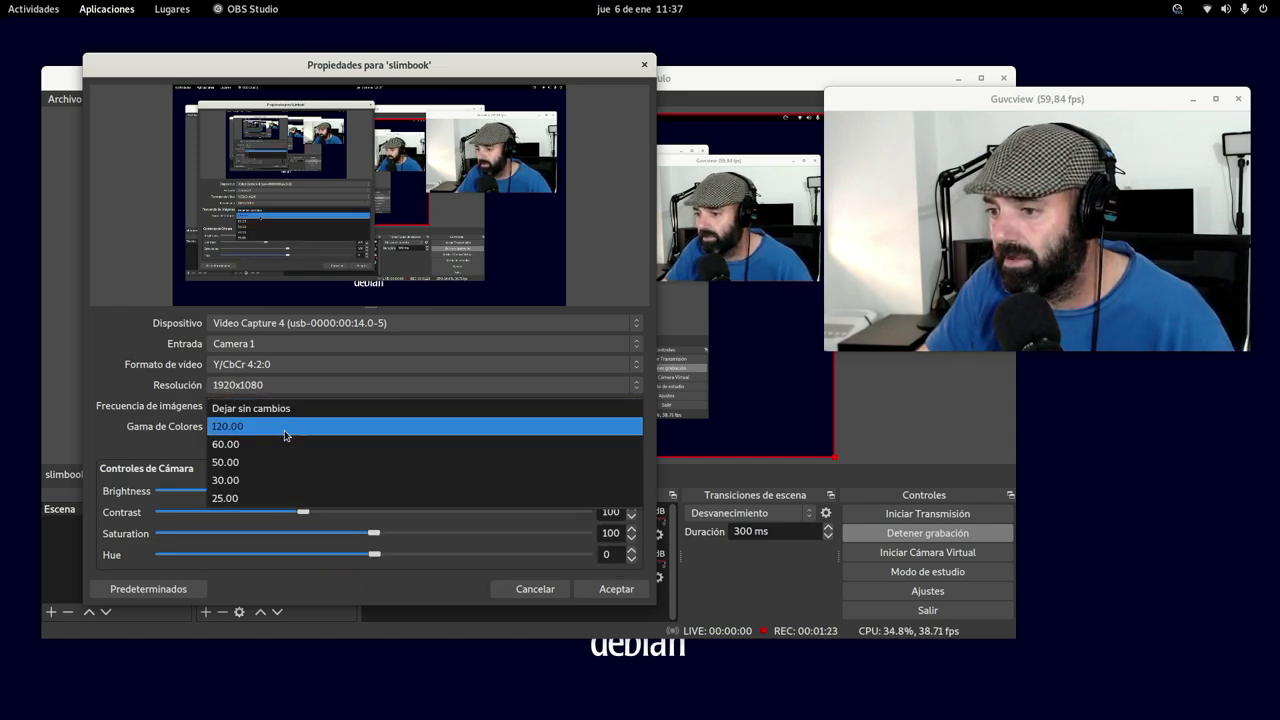
{"action": "left_click", "coordinate": [287, 430]}
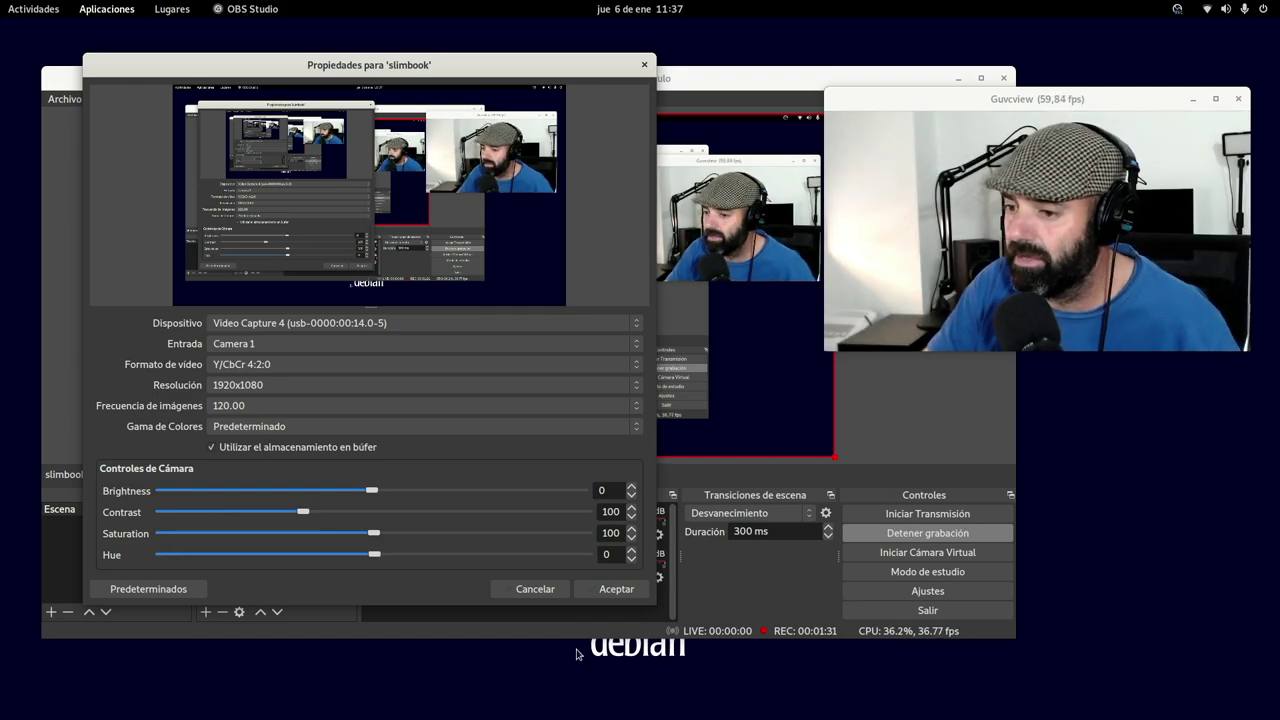
{"action": "left_click", "coordinate": [535, 589]}
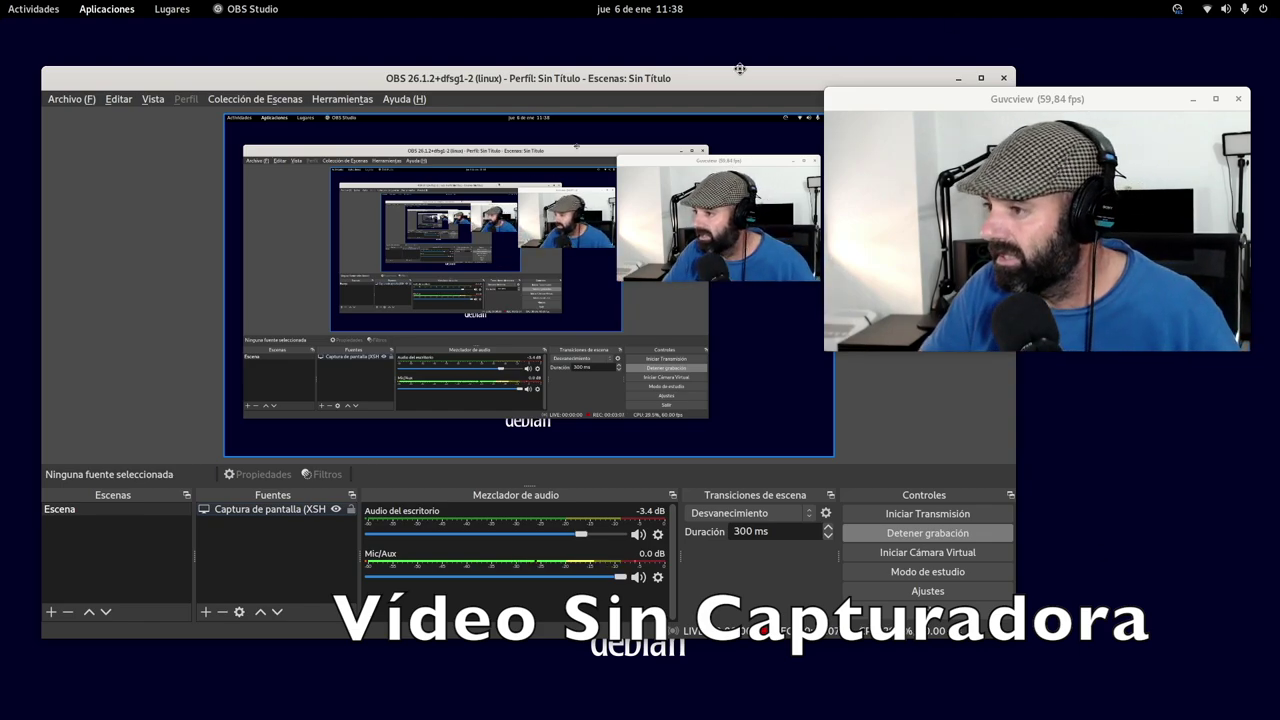
Check the base and output resolution and the FPS value in the video settings, cancel the dialog, and reposition the OBS window
{"action": "left_click_drag", "start_coordinate": [740, 68], "coordinate": [778, 76]}
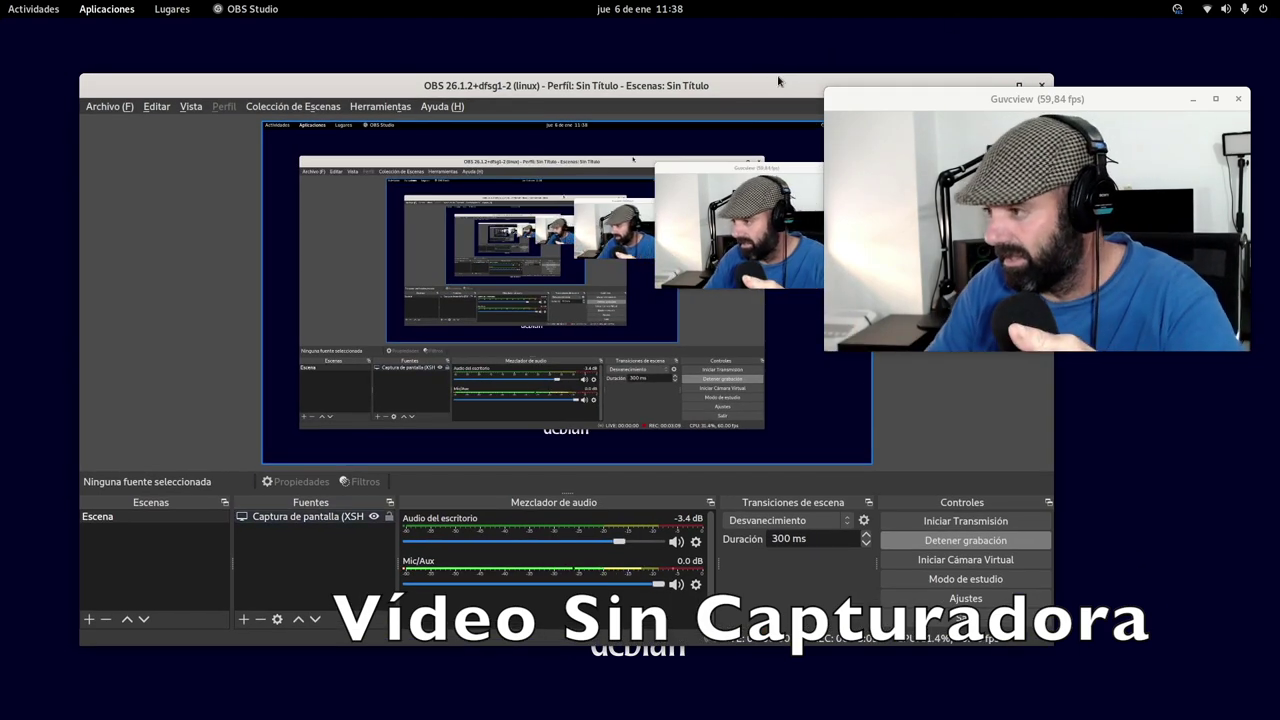
{"action": "left_click", "coordinate": [948, 600]}
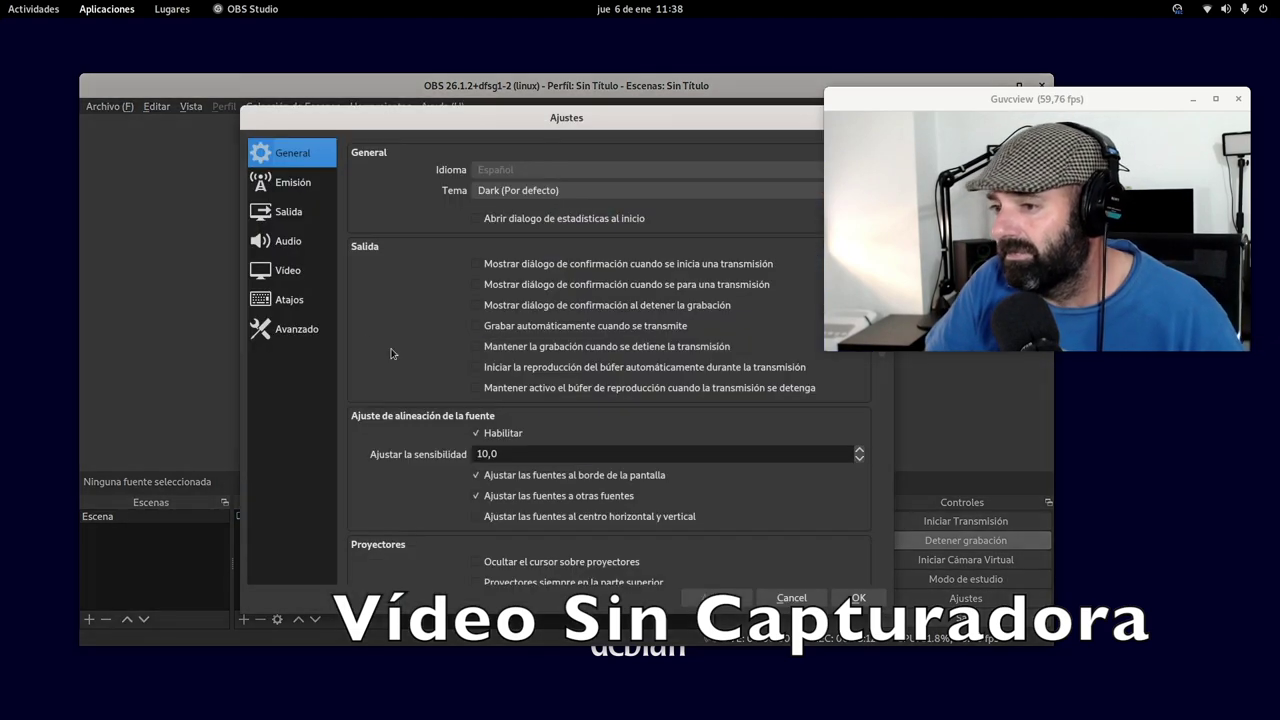
{"action": "left_click", "coordinate": [288, 280]}
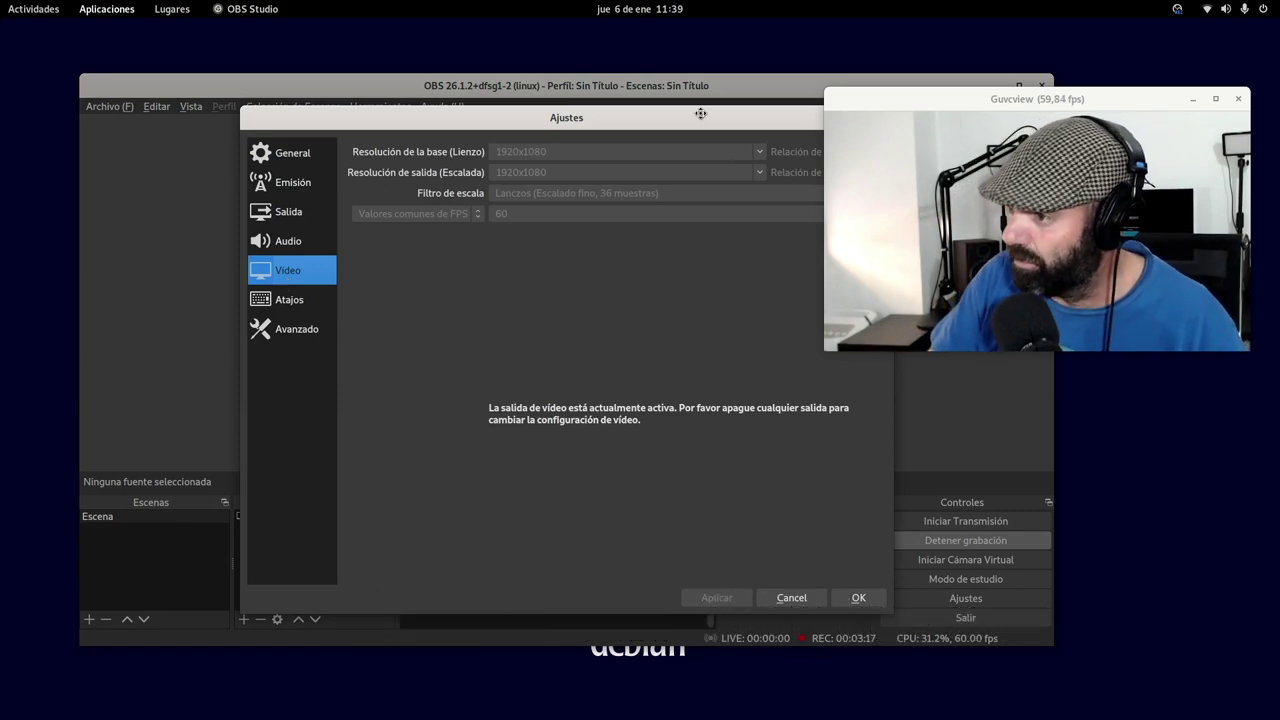
{"action": "left_click_drag", "start_coordinate": [701, 113], "coordinate": [541, 144]}
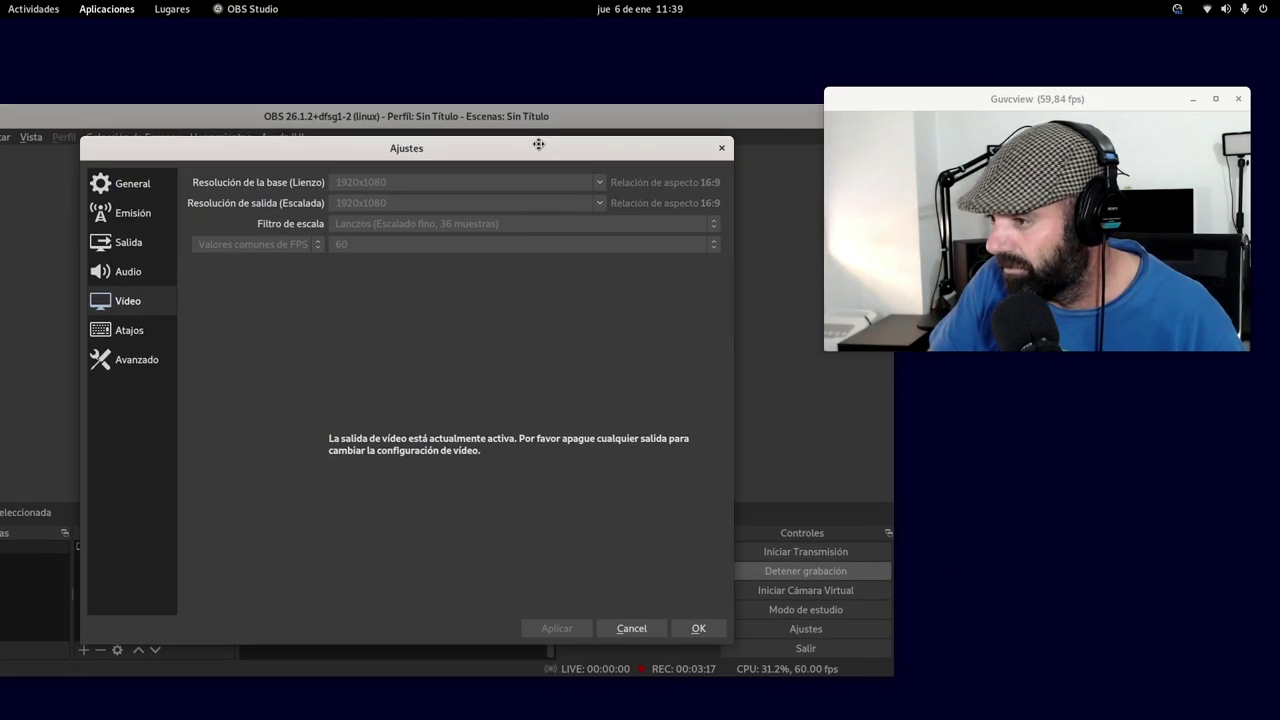
{"action": "left_click", "coordinate": [635, 629]}
{"action": "left_click_drag", "start_coordinate": [587, 104], "coordinate": [660, 31]}
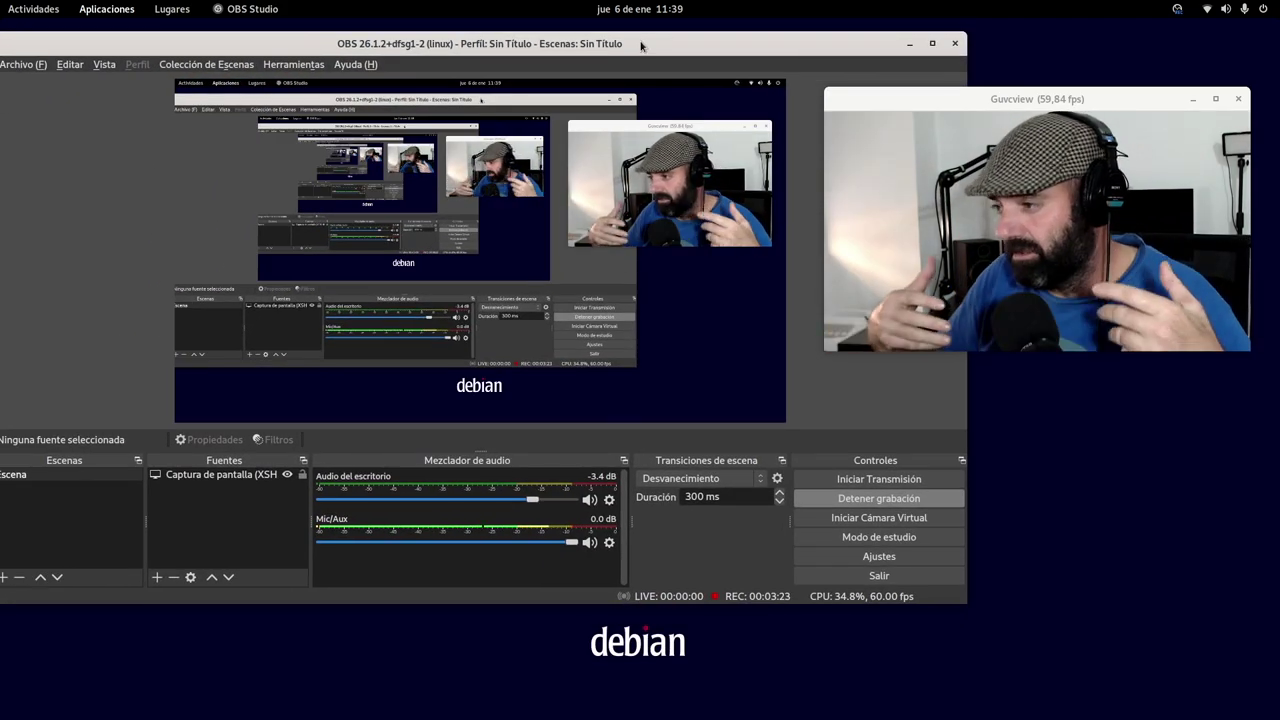